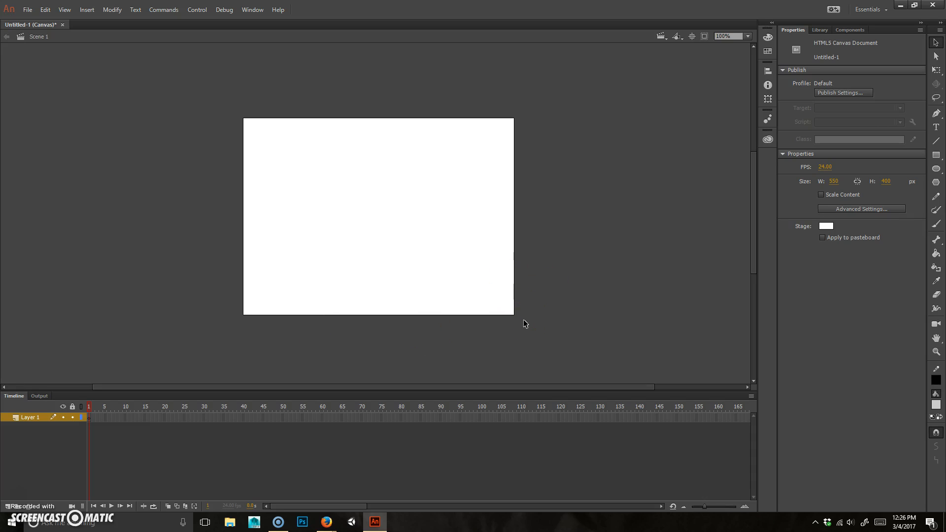
Step: Draw a grey circle with a black outline on the left of the stage using the Oval tool
left_click(935, 169)
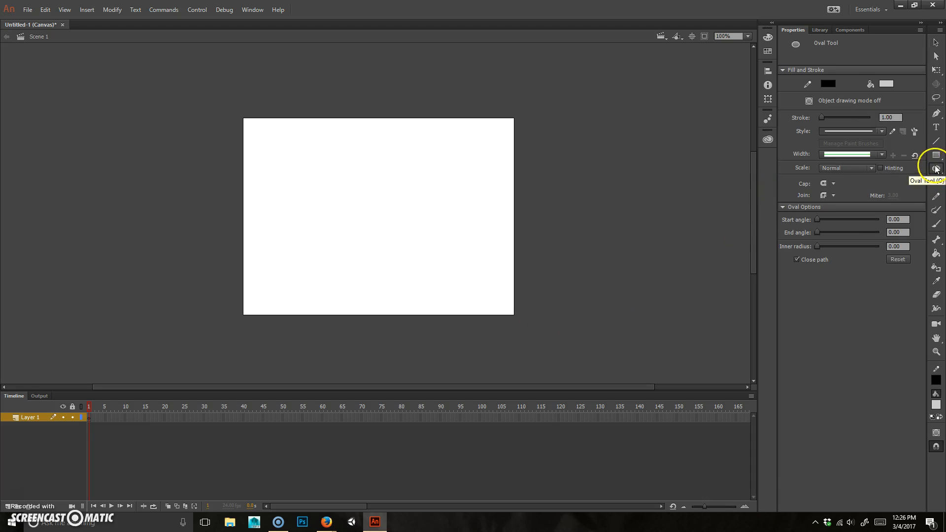
mouse_move(288, 260)
left_mouse_down()
mouse_move(355, 190)
mouse_move(332, 210)
left_mouse_up()
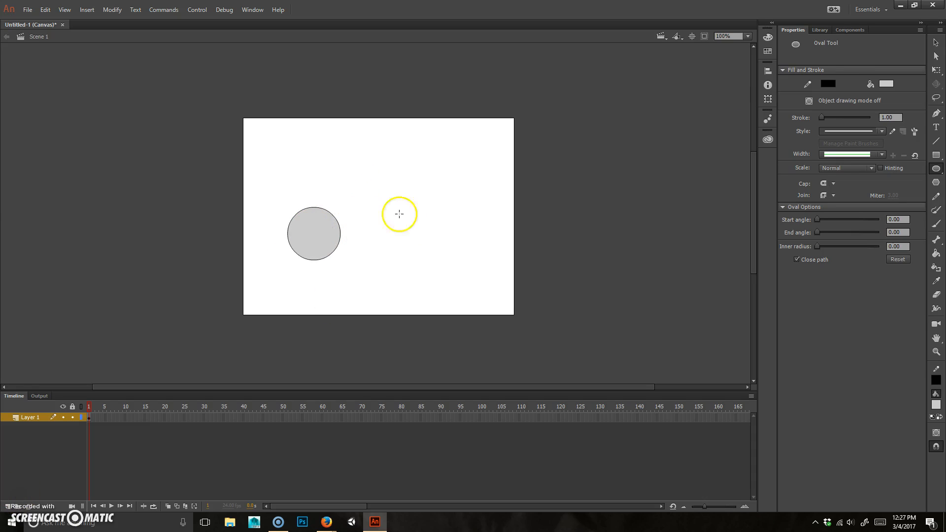
left_click(935, 43)
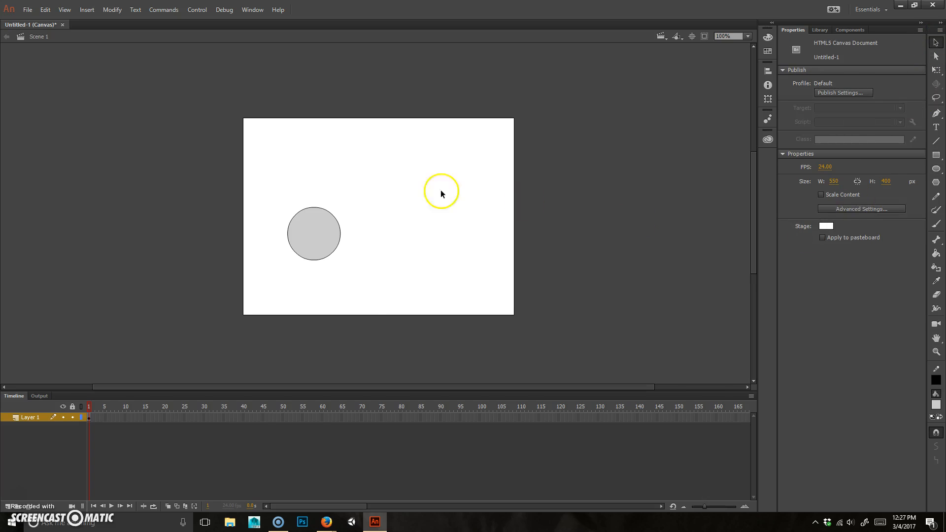
Step: Recolour the circle's fill from grey to red using the Properties fill swatch
left_click(316, 241)
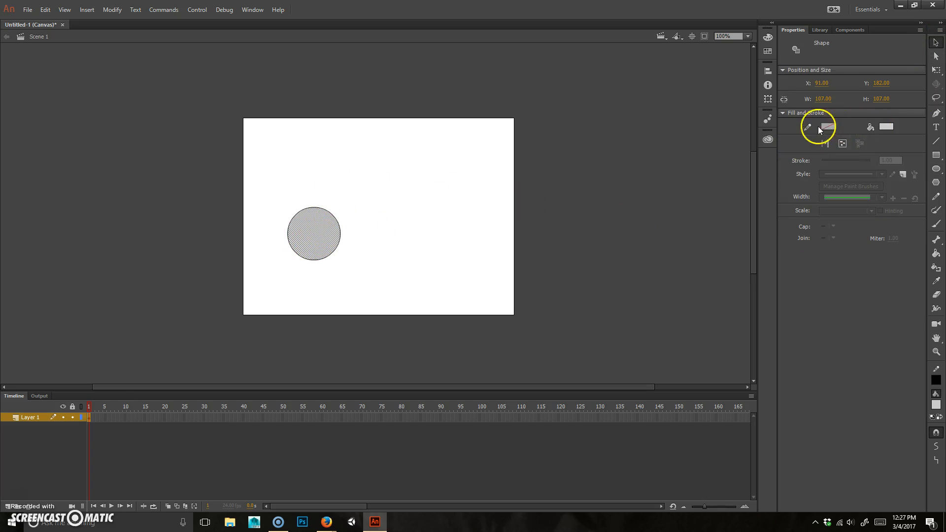
left_click(886, 126)
left_click(742, 195)
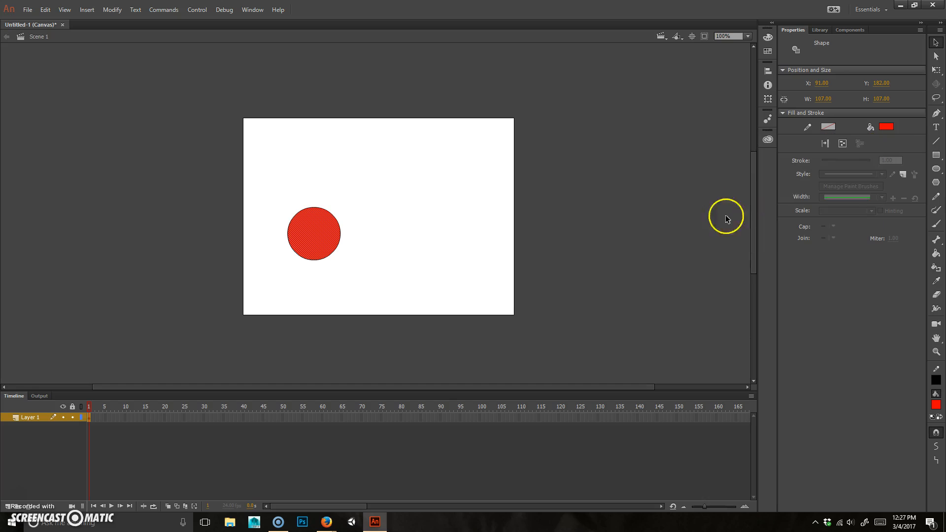
left_click(302, 187)
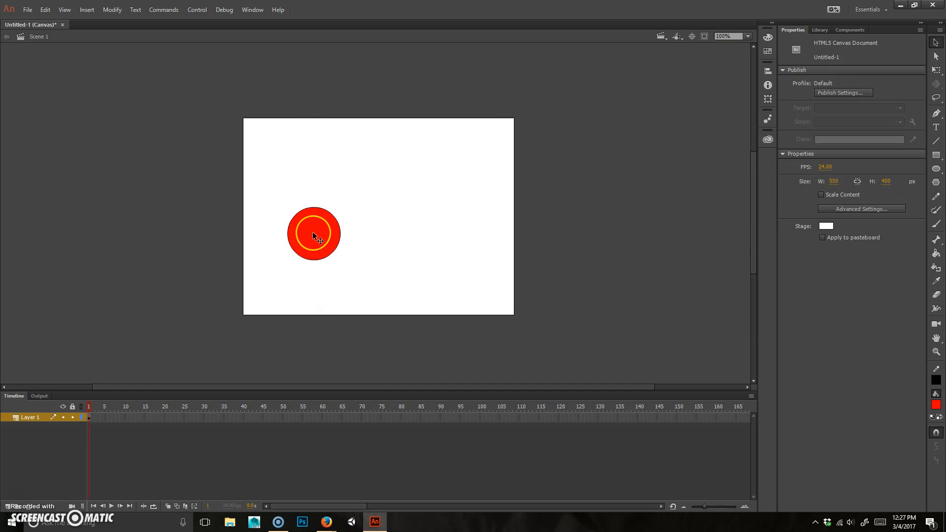
scroll(313, 232, "up", 5)
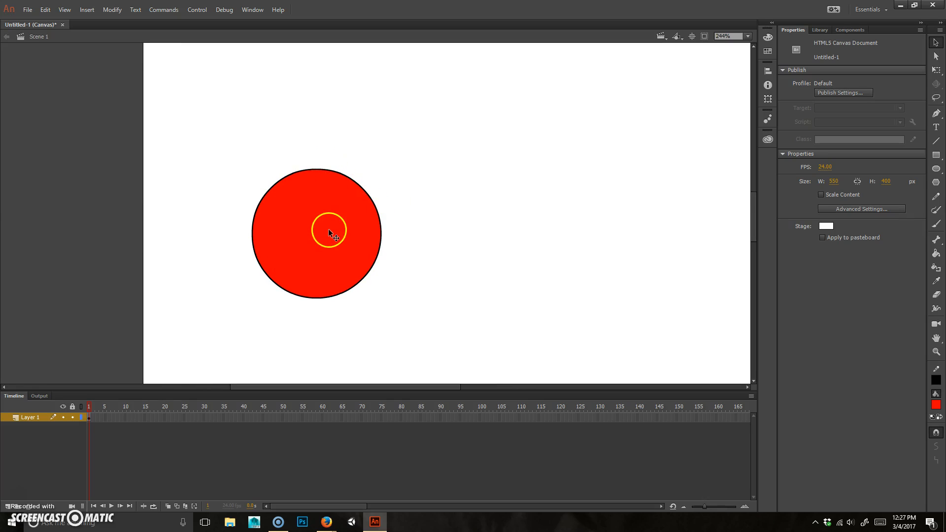
Step: Rotate the circle with Free Transform, then undo so it stays an unrotated 107 by 107 px
double_click(350, 207)
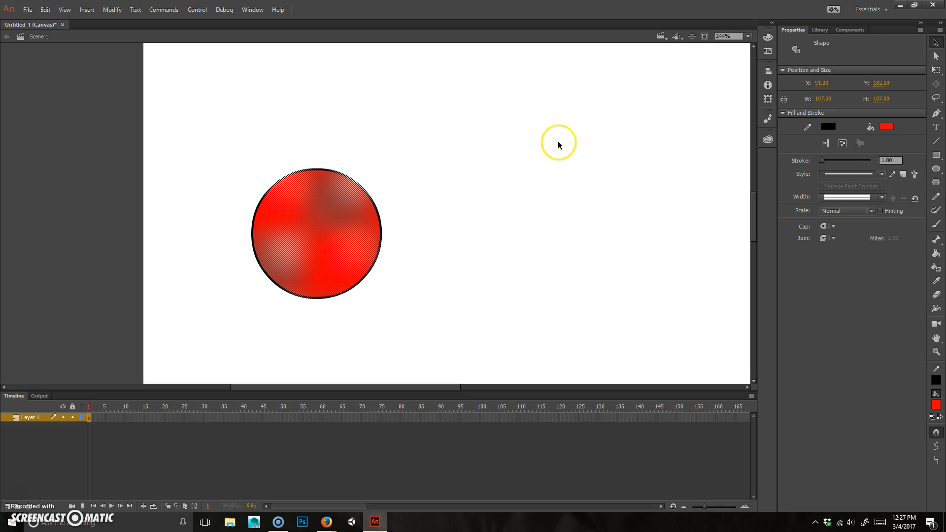
key("q")
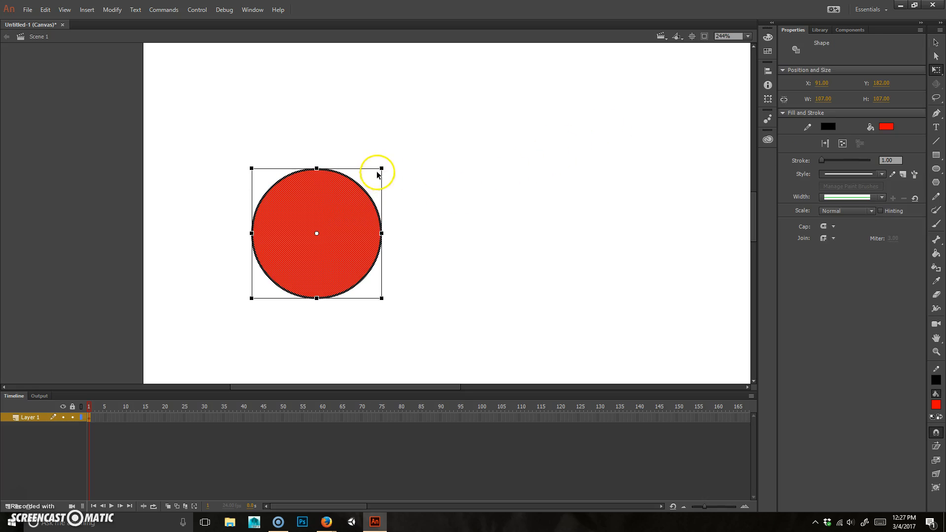
left_click_drag(391, 163, 418, 140)
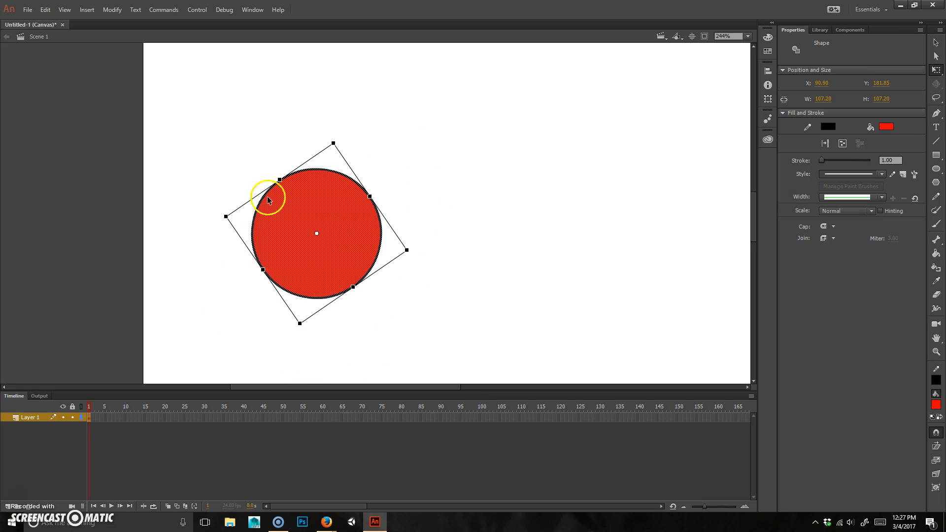
key("ctrl+z")
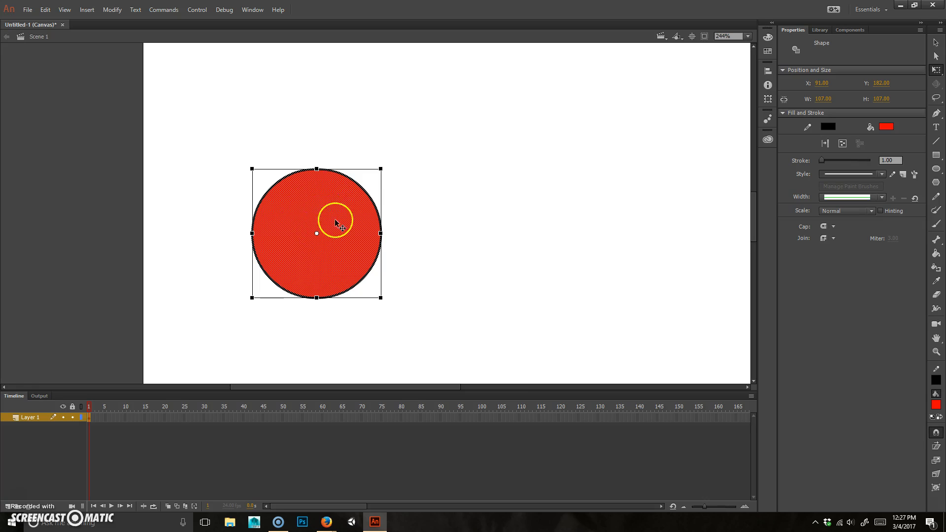
left_click(390, 115)
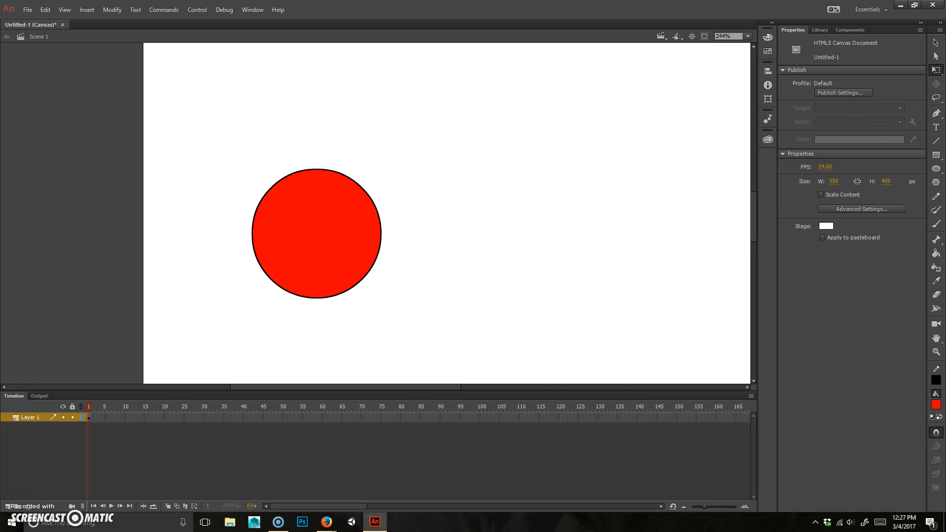
left_click(935, 141)
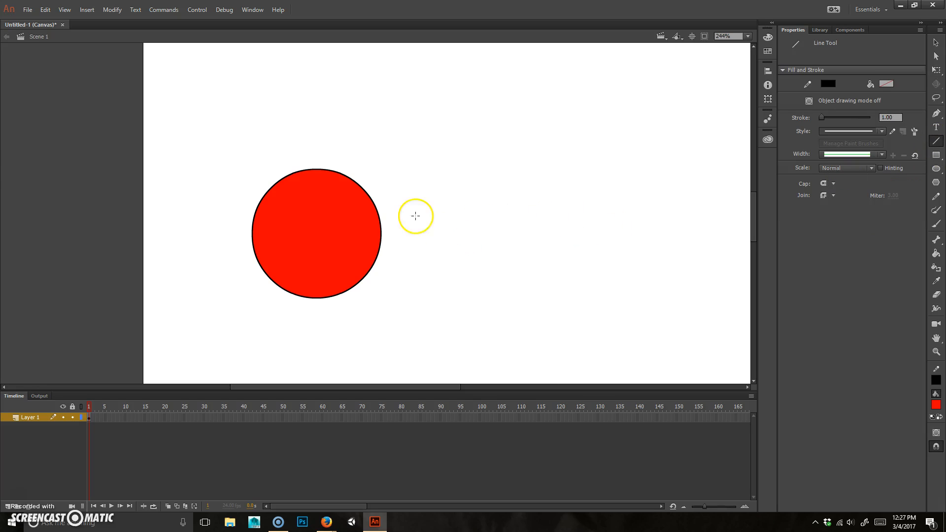
Step: Draw three vertical and three horizontal black lines across the circle to form a grid
mouse_move(282, 151)
left_mouse_down()
mouse_move(294, 327)
mouse_move(266, 327)
mouse_move(274, 332)
left_mouse_up()
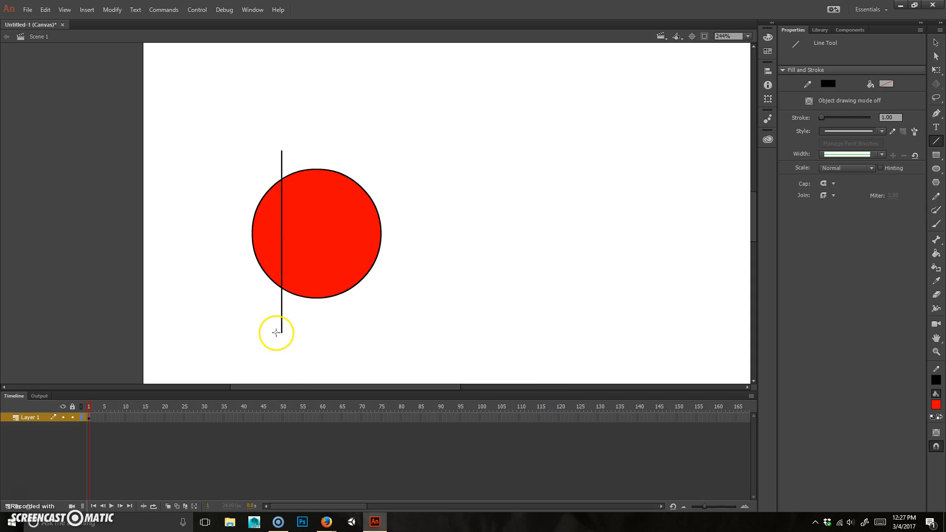
left_click_drag(319, 152, 315, 341)
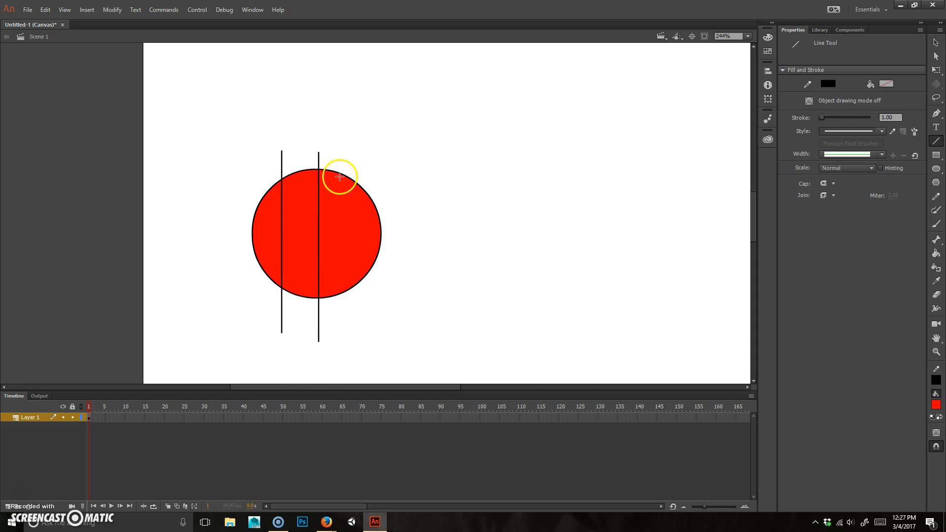
left_click_drag(352, 159, 352, 339)
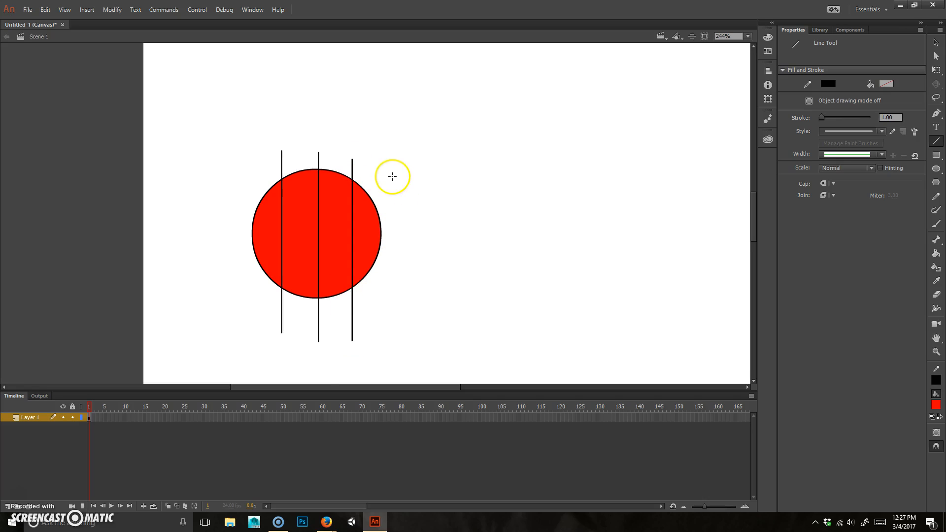
left_click_drag(230, 268, 477, 289)
left_click_drag(226, 227, 470, 247)
left_click_drag(234, 190, 471, 191)
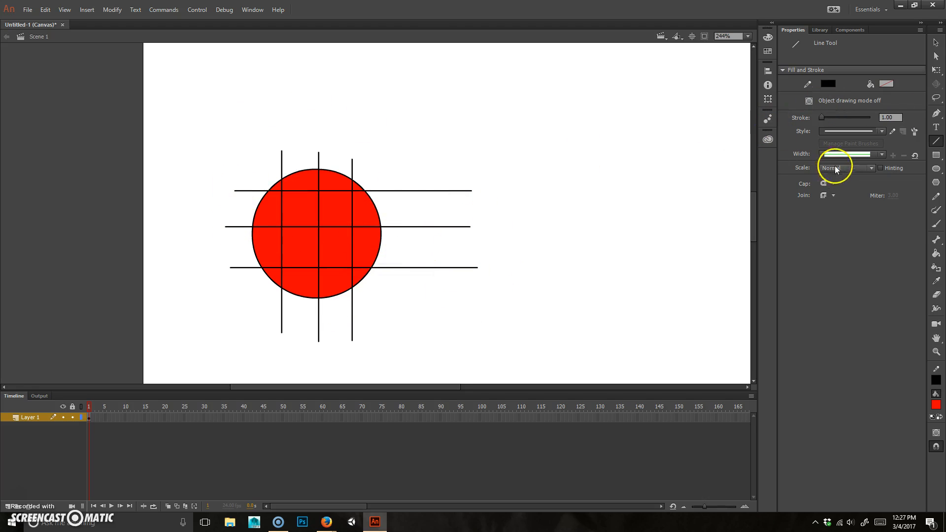
Step: Paint eight alternating circle cells light grey #CCCCCC with the Paint Bucket
left_click(937, 253)
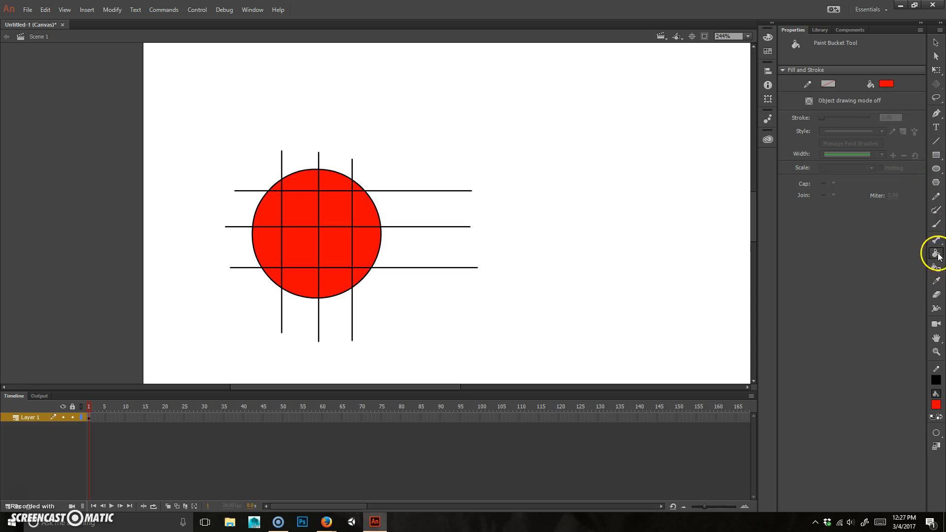
left_click(936, 405)
left_click(794, 333)
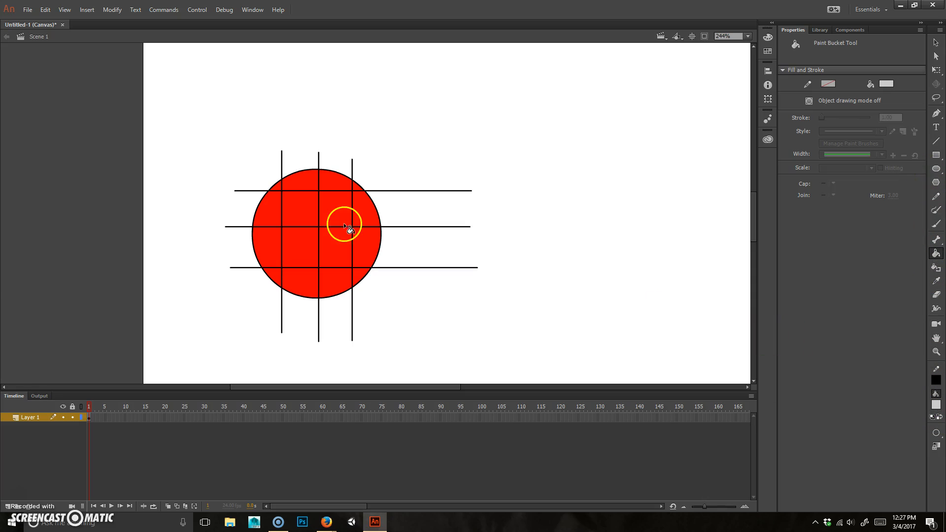
left_click(334, 183)
left_click(301, 211)
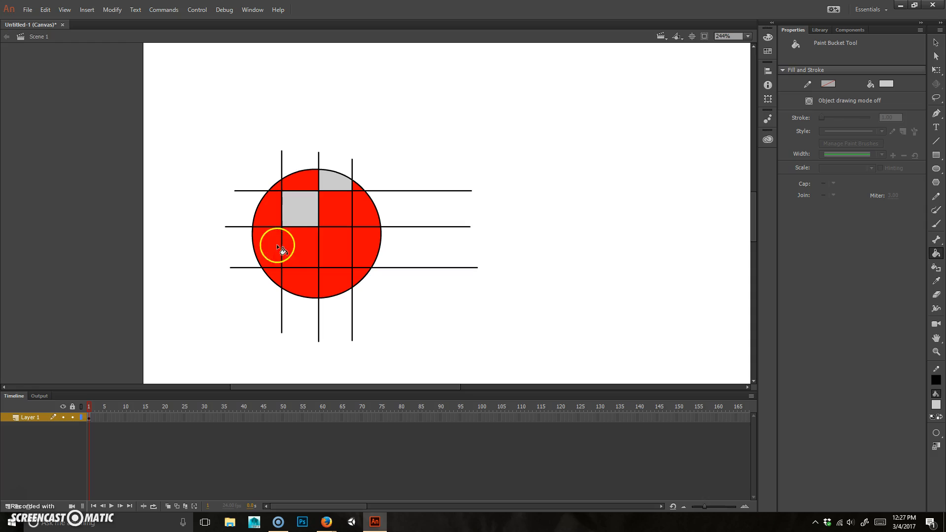
left_click(272, 247)
left_click(365, 213)
left_click(336, 249)
left_click(304, 279)
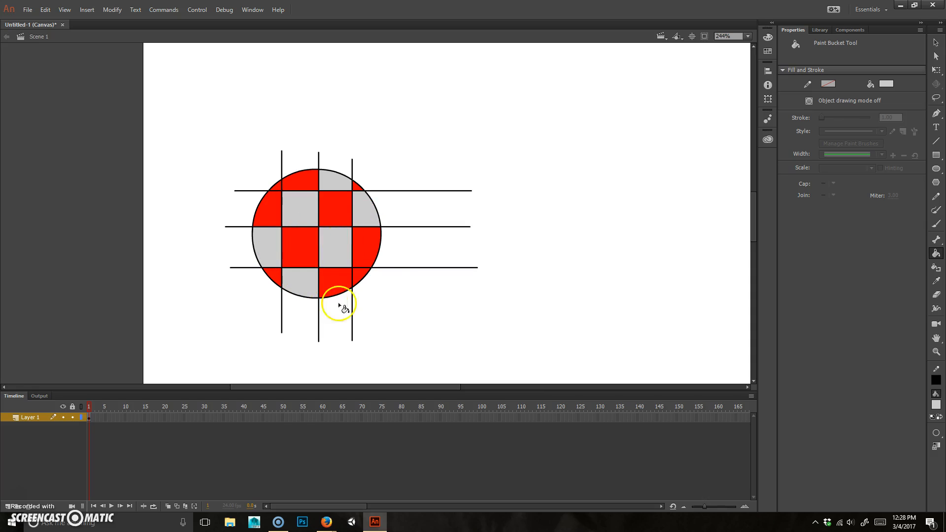
left_click(359, 272)
left_click(268, 185)
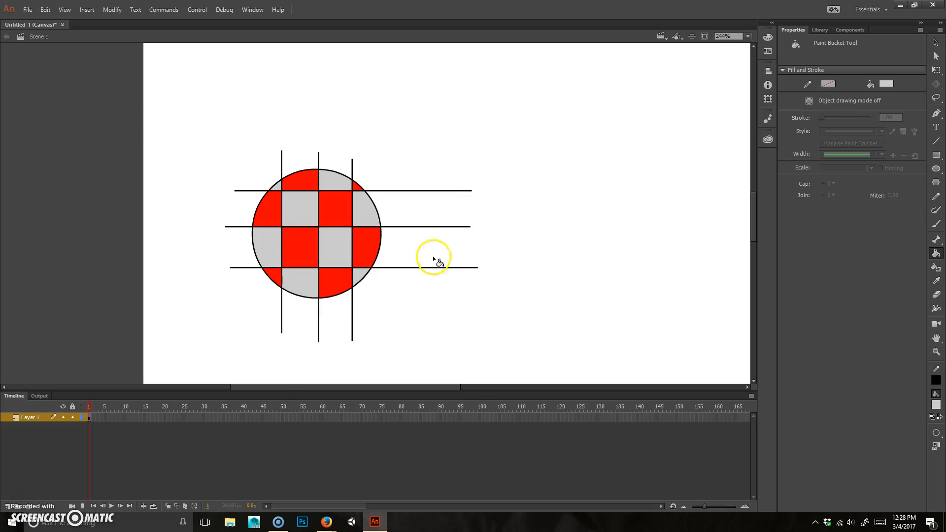
Step: Delete the three horizontal line ends sticking out to the right of the circle
left_click(937, 44)
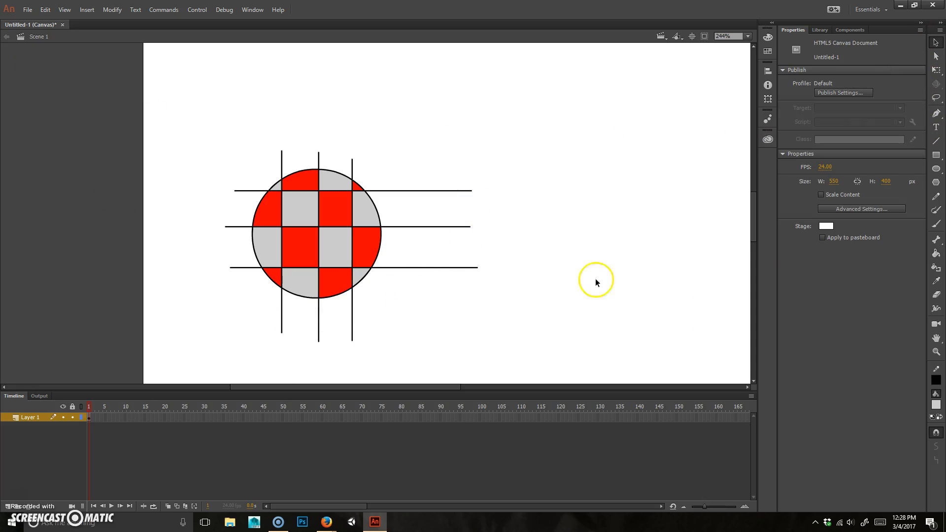
left_click_drag(481, 149, 425, 276)
left_click(512, 114)
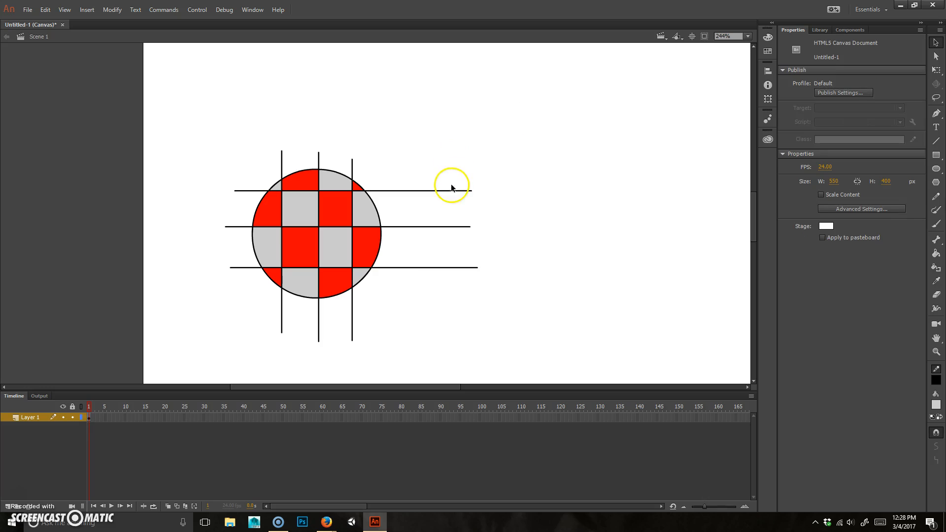
double_click(450, 192)
left_click(444, 232)
left_click(449, 192)
key("Delete")
left_click(441, 228)
key("Delete")
left_click(445, 268)
key("Delete")
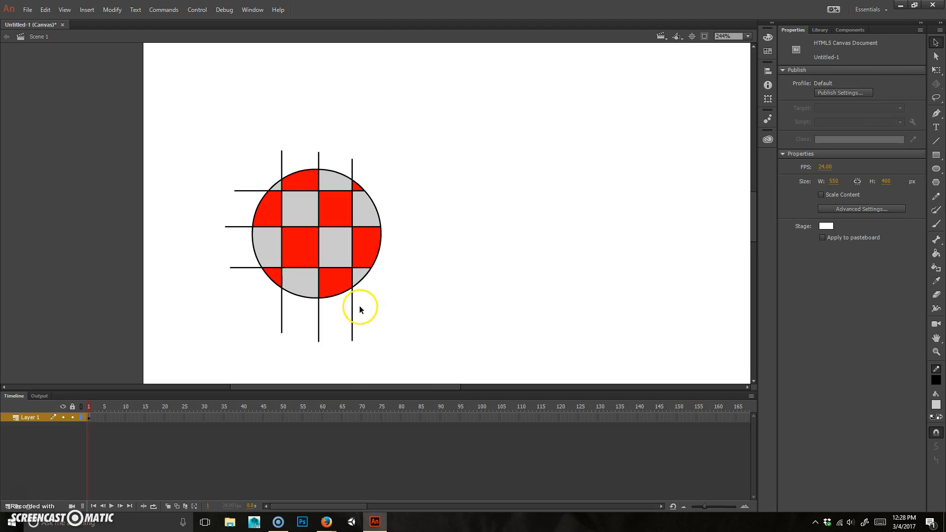
Step: Delete the vertical line ends below the circle and the horizontal ends on its left
left_click(352, 317)
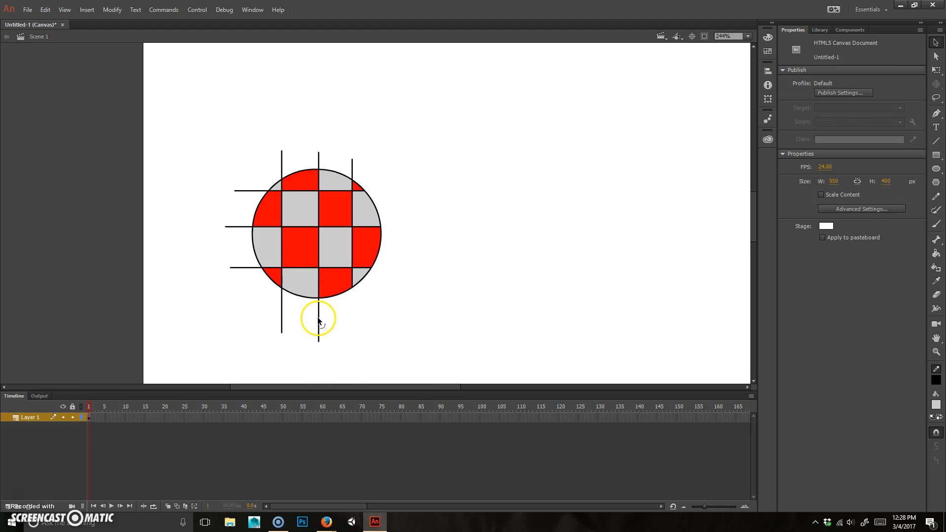
left_click(319, 323)
key("Delete")
left_click(282, 308)
key("Delete")
left_click(236, 267)
key("Delete")
left_click(238, 227)
key("Delete")
left_click(258, 190)
key("Delete")
Step: Delete the remaining line stubs above the circle and marquee-select the whole ball
left_click(281, 158)
key("Delete")
left_click(319, 158)
key("Delete")
left_click(352, 175)
key("Delete")
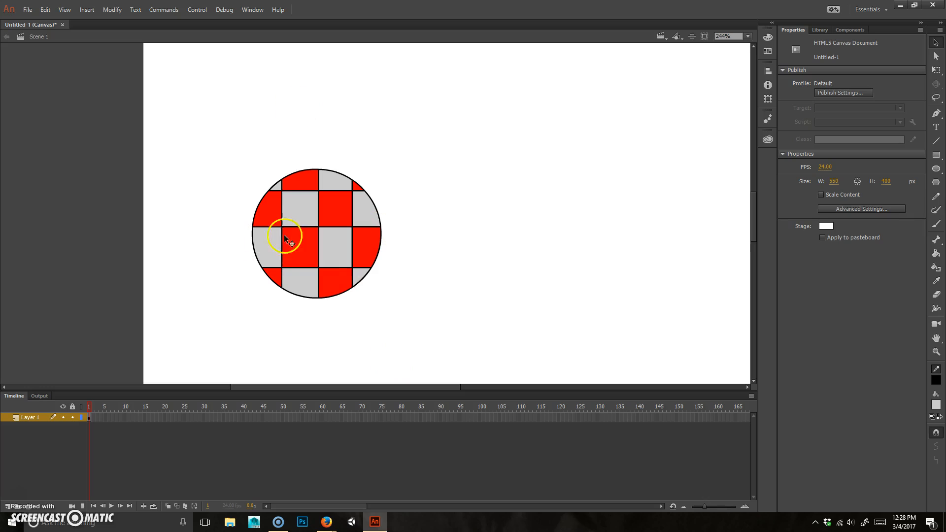
left_click_drag(122, 362, 499, 102)
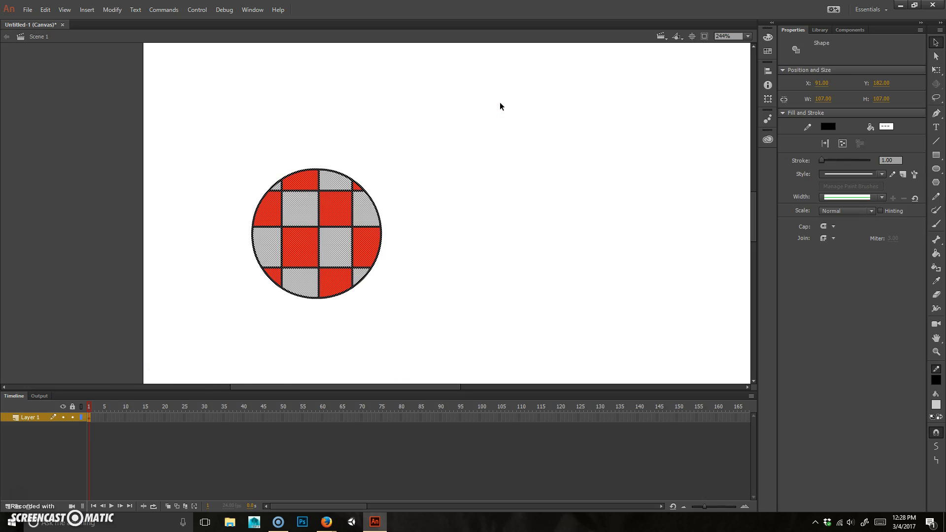
right_click(156, 418)
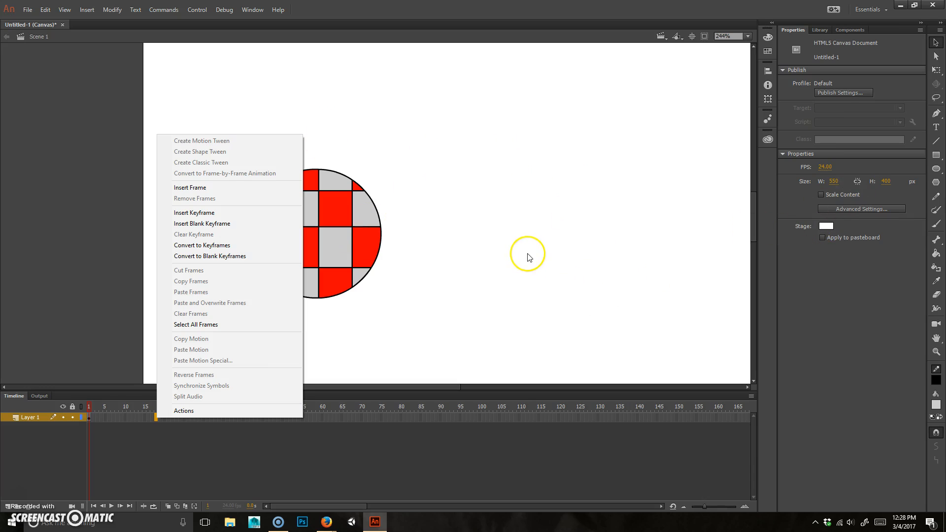
left_click(541, 206)
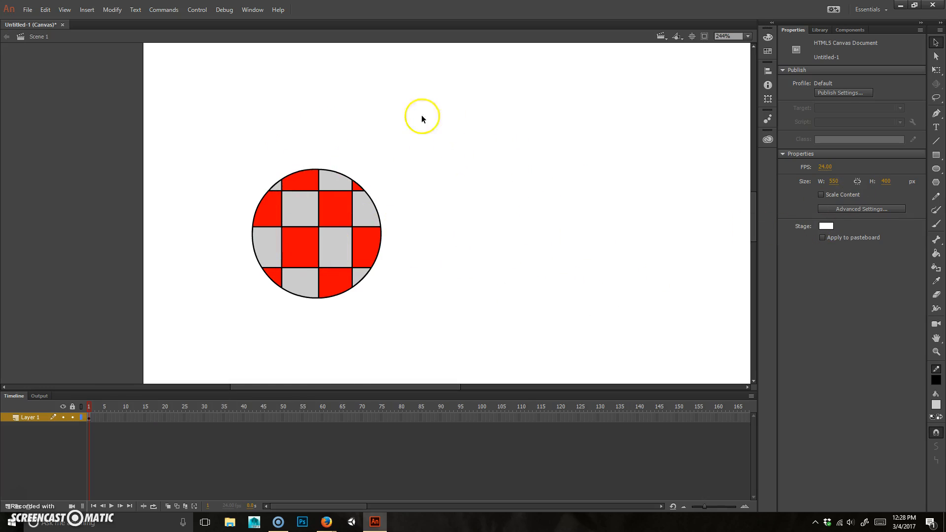
left_click_drag(208, 107, 488, 342)
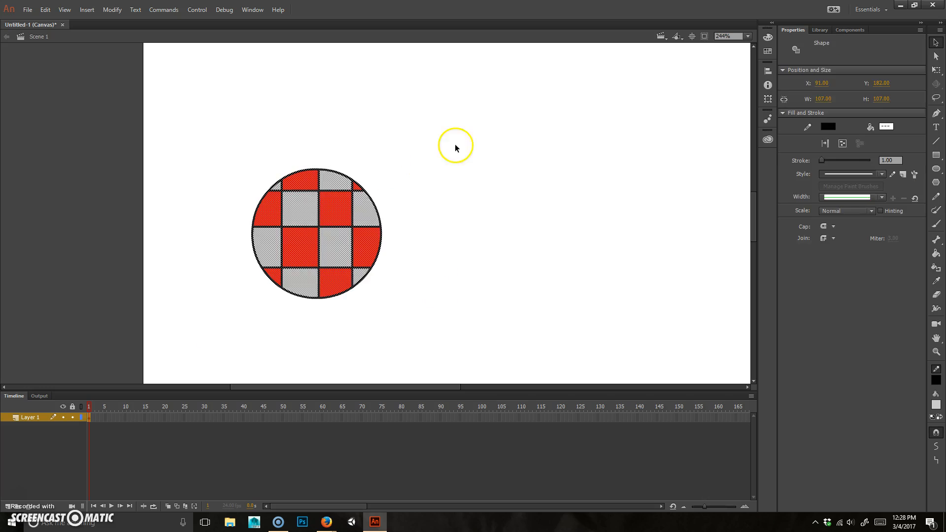
left_click(455, 144)
left_click(336, 210)
left_click(424, 227)
left_click(380, 244)
left_click_drag(380, 244, 435, 246)
key("ctrl+z")
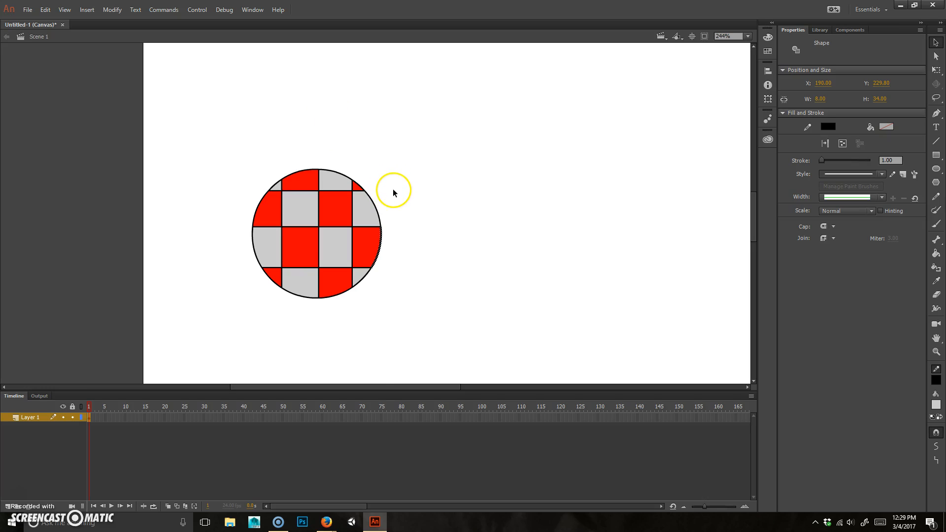
left_click(406, 174)
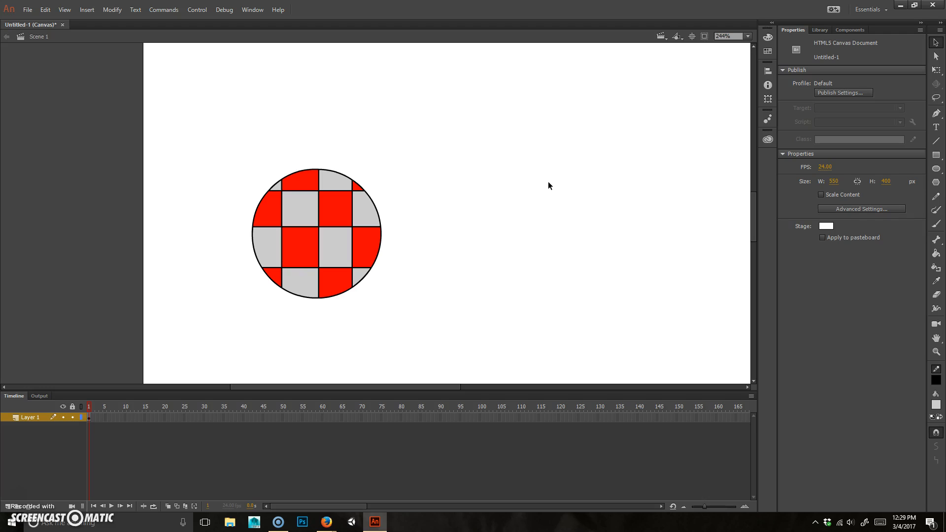
left_click_drag(496, 131, 190, 339)
Step: Convert the checkered drawing into a Movie Clip symbol named 'ball'
right_click(338, 223)
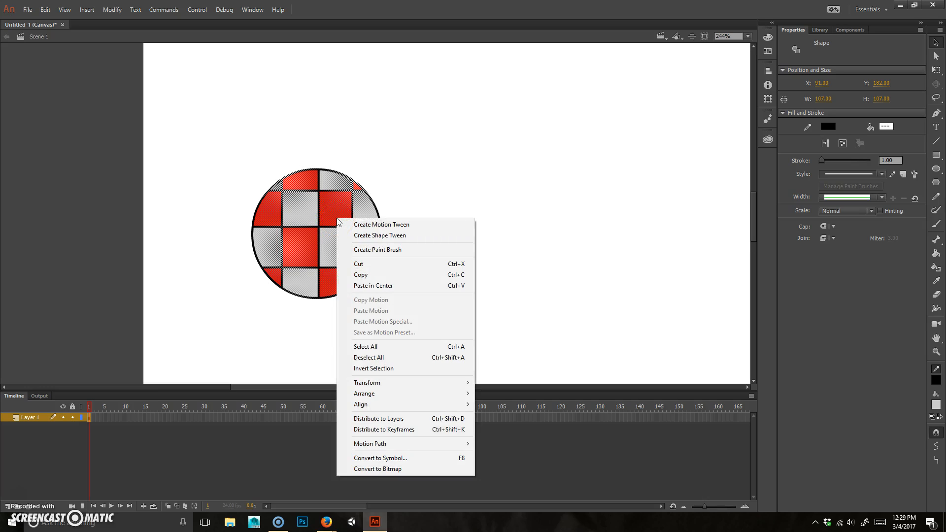
left_click(413, 465)
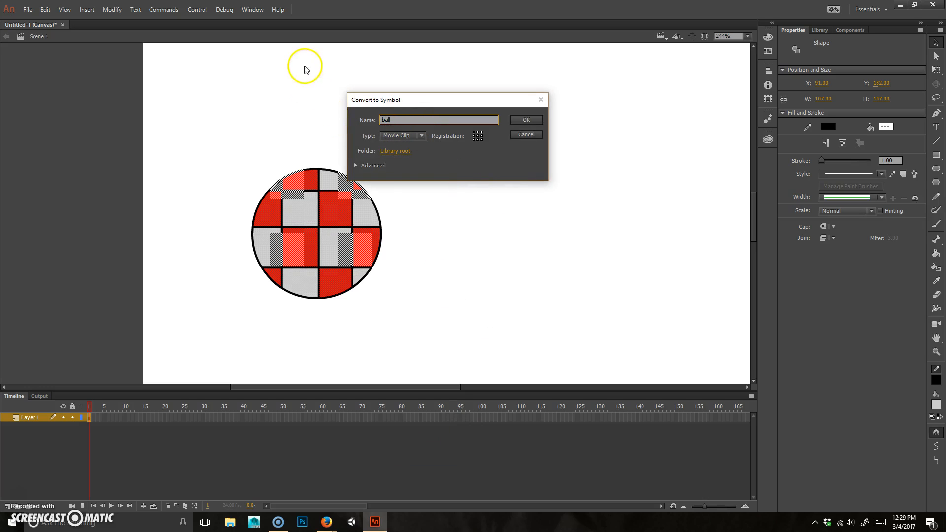
left_click(478, 136)
left_click(418, 136)
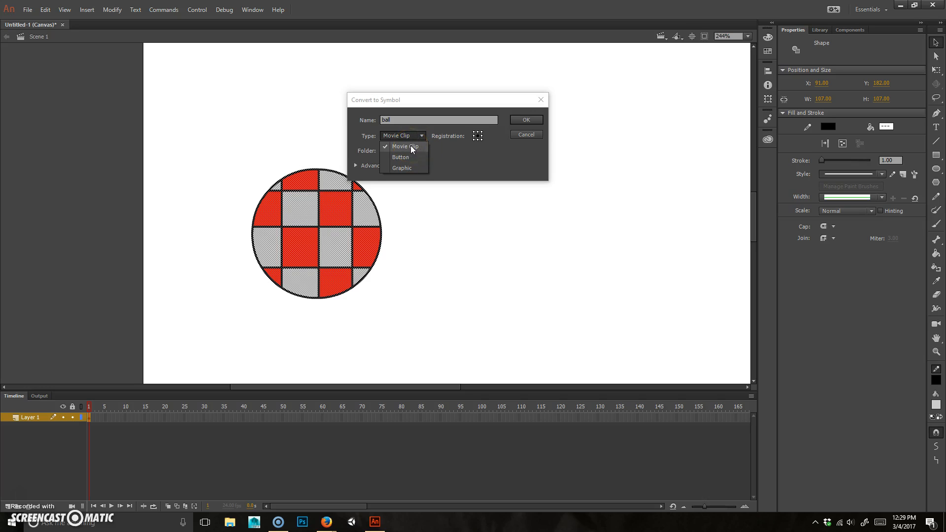
left_click(415, 158)
left_click(405, 148)
left_click(371, 165)
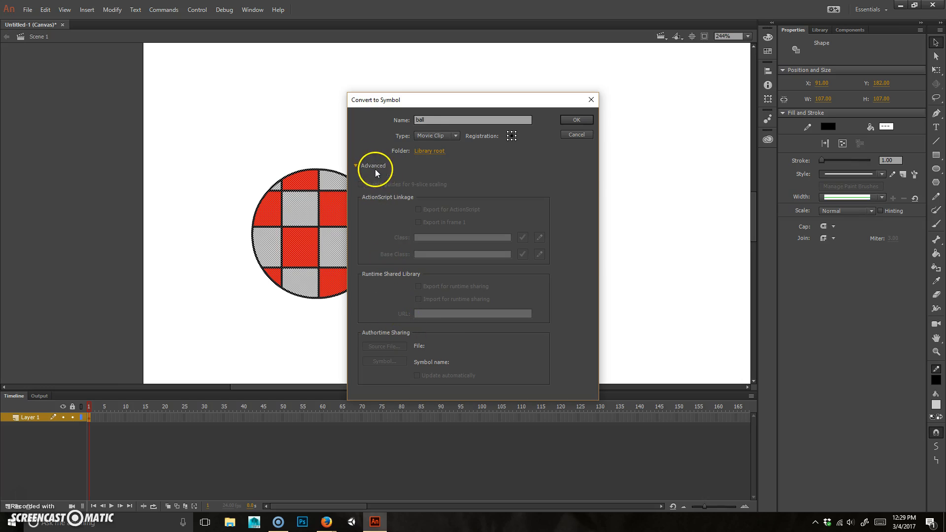
left_click(374, 168)
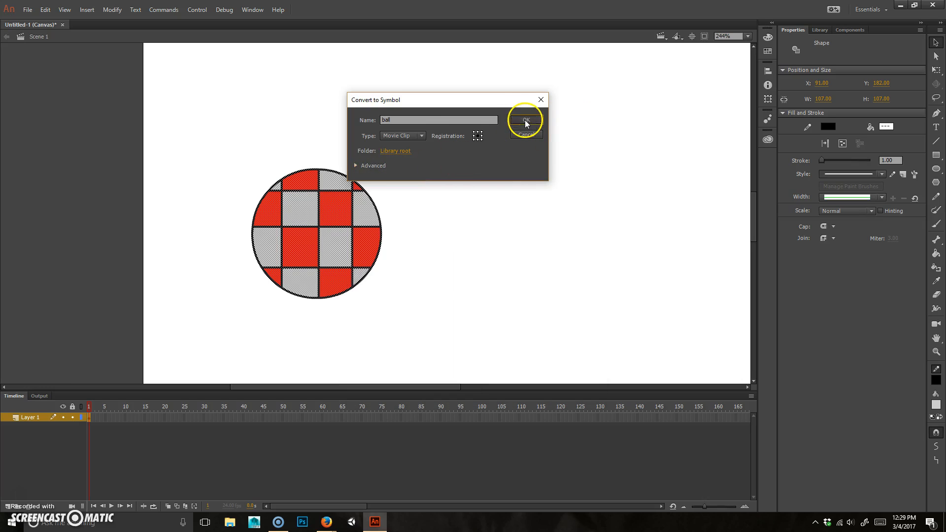
left_click(524, 120)
Step: Select the ball instance on the stage
left_click(400, 178)
left_click(372, 256)
left_click(343, 229)
left_click(256, 223)
left_click(218, 184)
left_click(361, 145)
left_click(256, 287)
left_click(342, 222)
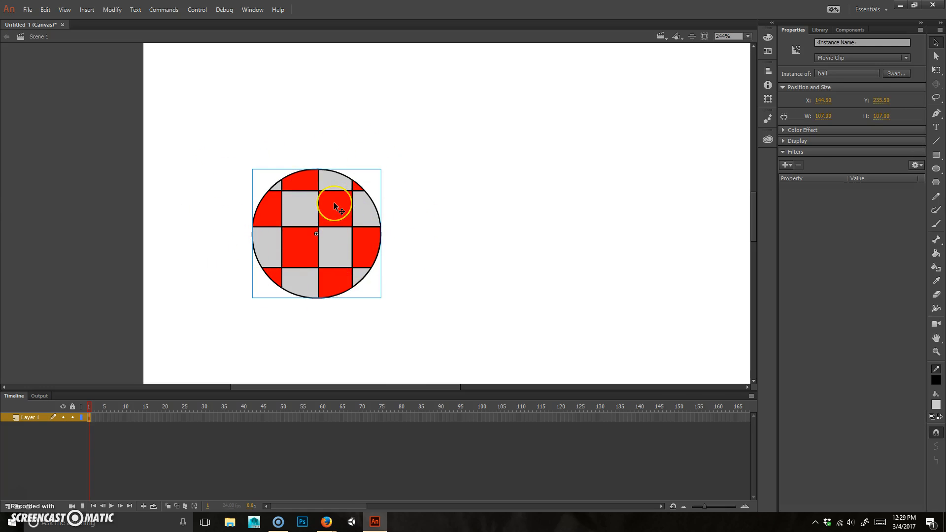
double_click(335, 207)
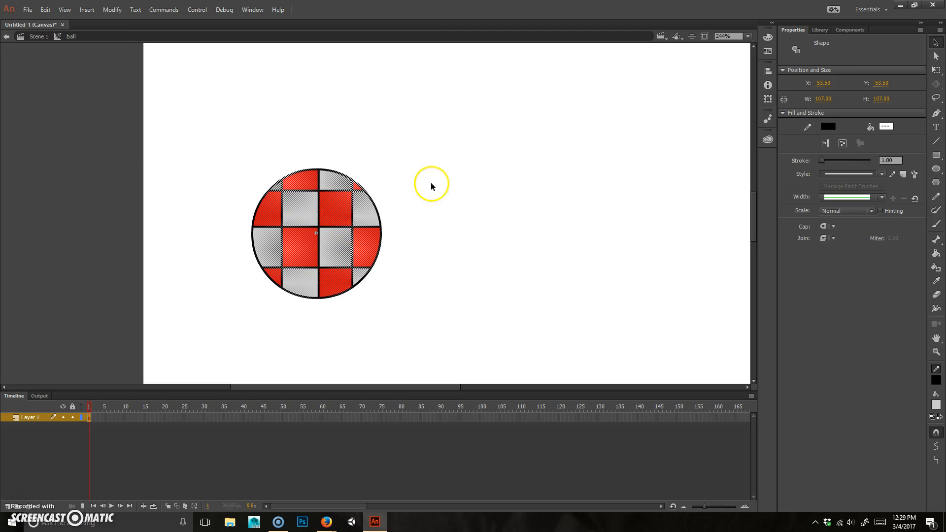
left_click(431, 187)
left_click(345, 204)
left_click(307, 172)
left_click(265, 127)
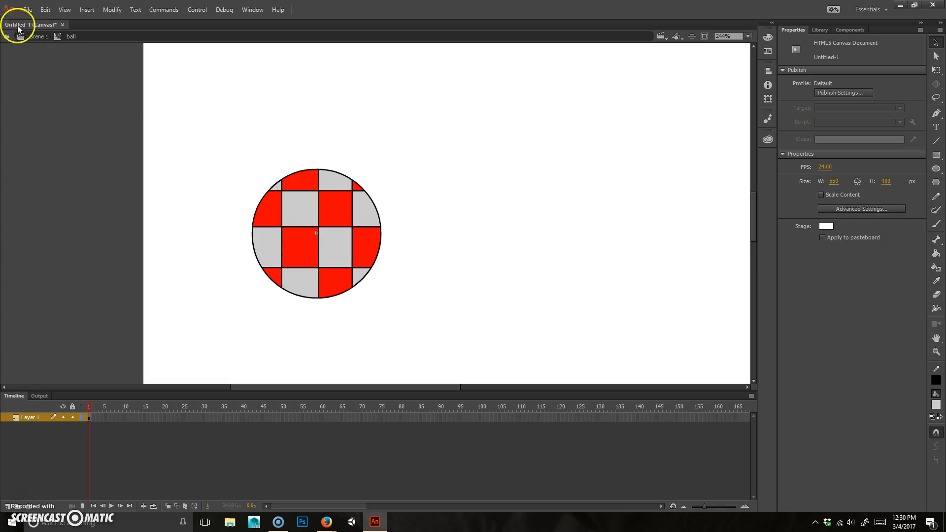
left_click(324, 214)
left_click(412, 177)
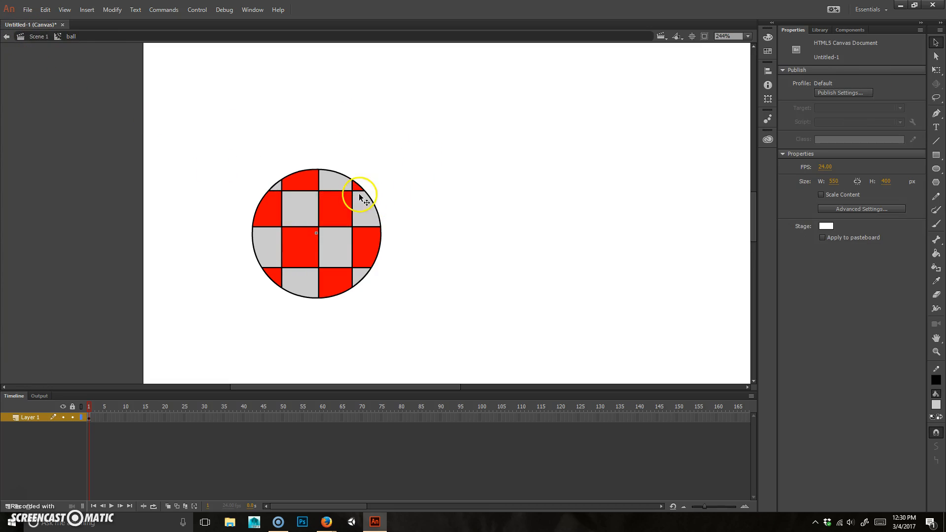
left_click(38, 38)
left_click(401, 118)
left_click(309, 208)
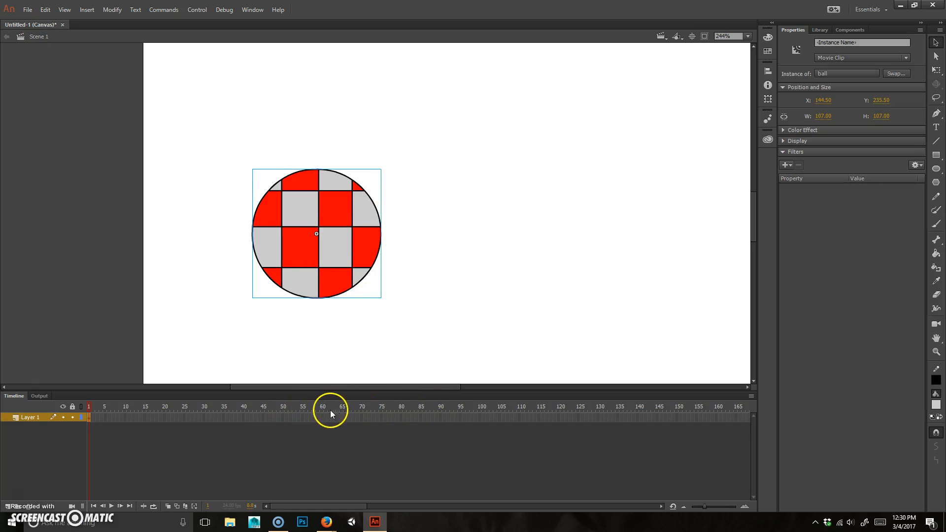
Step: Extend Layer 1's frames out to frame 119
left_click(557, 418)
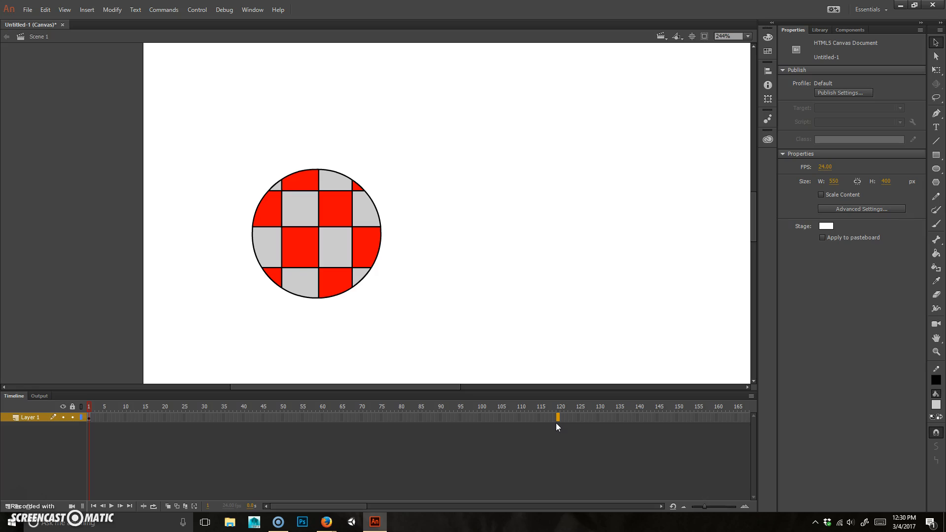
key("F5")
left_click_drag(547, 406, 303, 409)
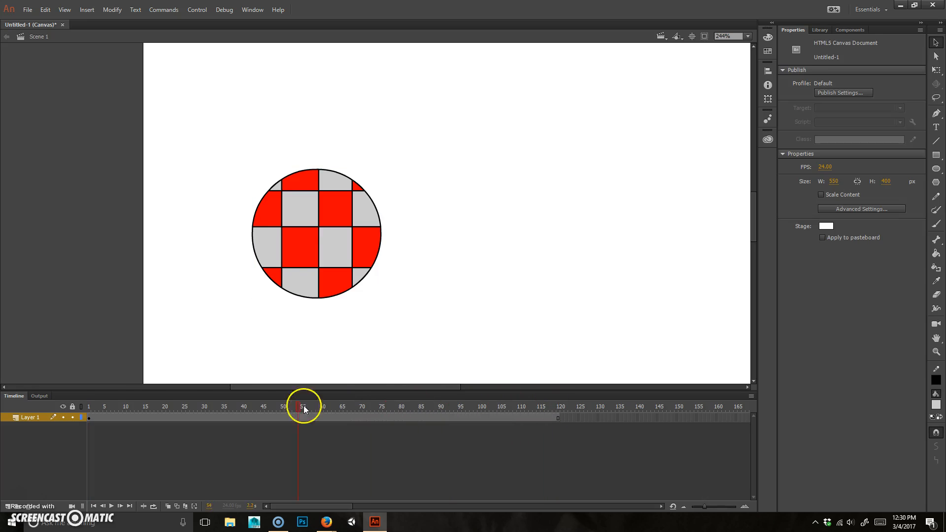
left_click_drag(109, 406, 553, 399)
left_click(355, 219)
left_click(409, 312)
Step: Create a motion tween across the layer's frames and scrub through it
right_click(404, 418)
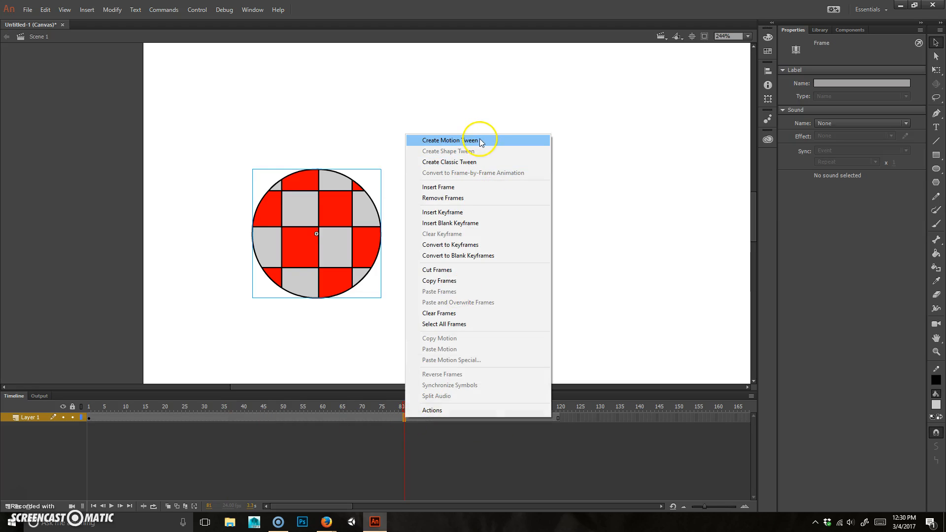
left_click(450, 140)
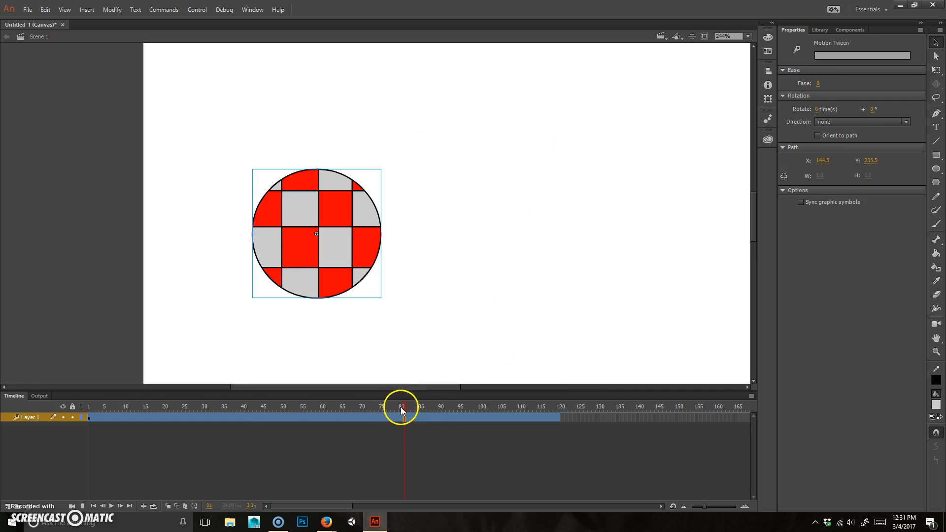
left_click(82, 416)
left_click_drag(80, 412, 468, 409)
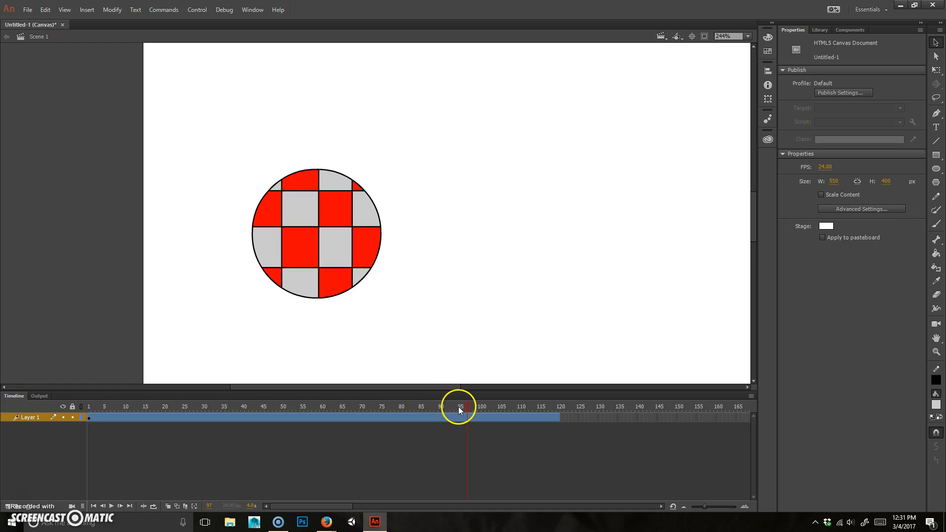
Step: Scale the ball to 39.8 px and move it to the stage's left edge at X 27.7, Y 241.3
scroll(457, 271, "down", 3)
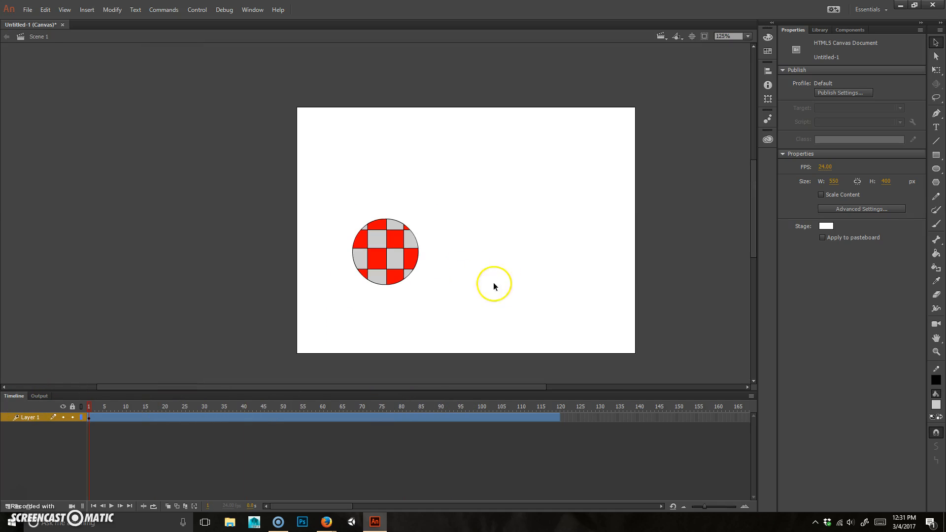
left_click(395, 241)
left_click_drag(396, 241, 344, 188)
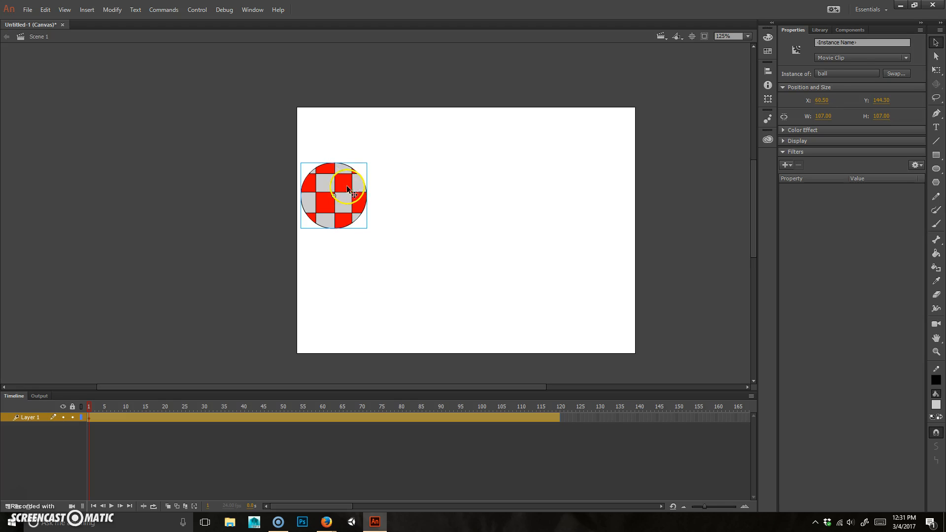
left_click(936, 70)
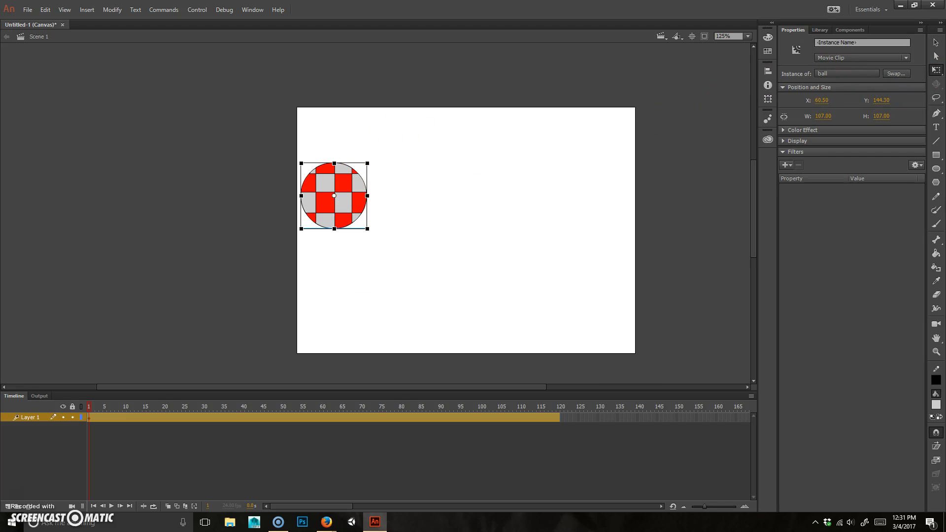
left_click_drag(363, 165, 346, 182)
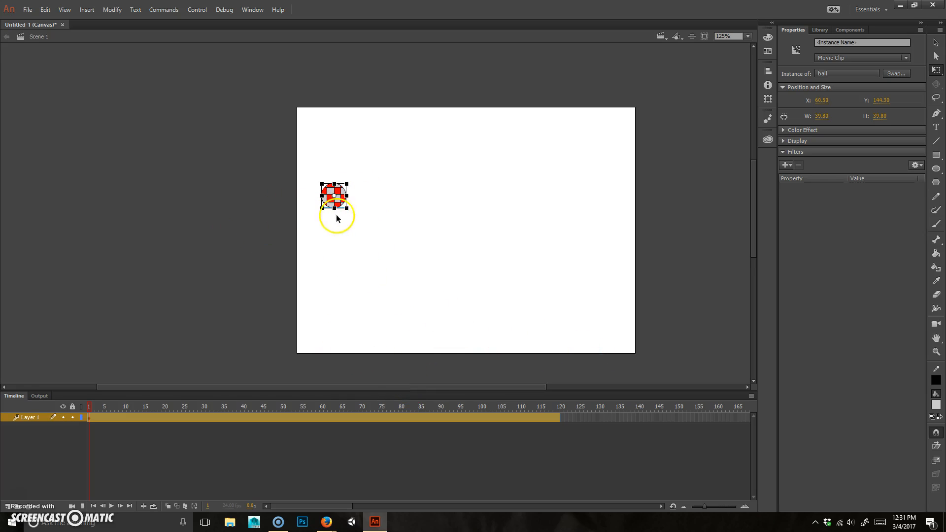
key("v")
left_click_drag(343, 197, 323, 257)
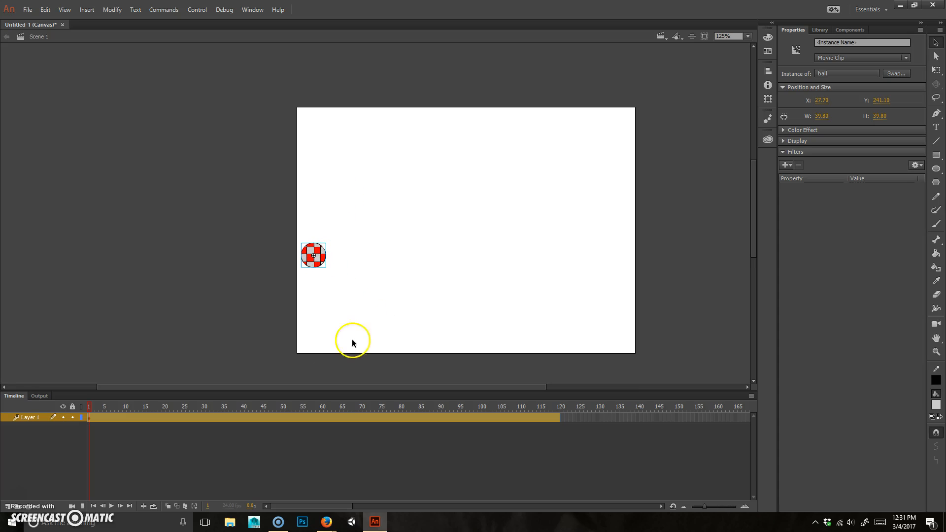
Step: At frame 12, drag the ball down onto the stage floor
left_click(452, 288)
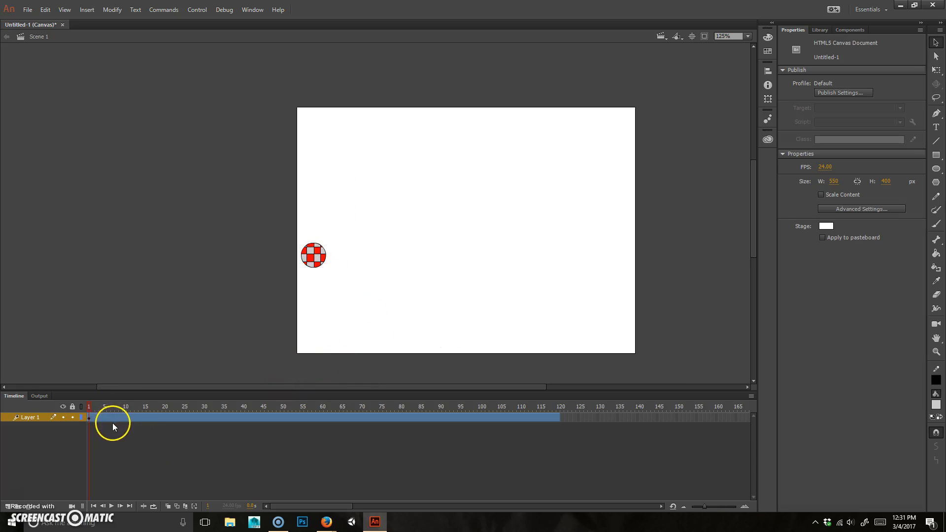
left_click(144, 417)
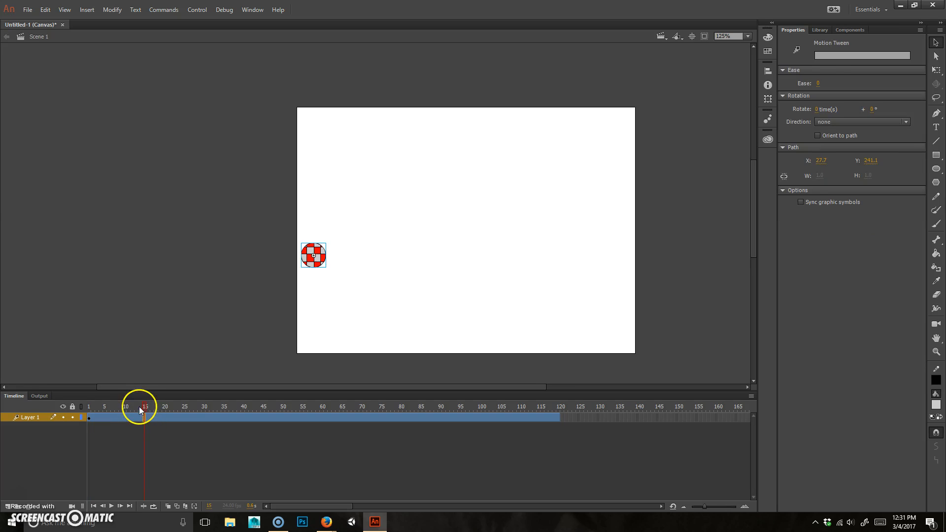
left_click_drag(142, 408, 136, 412)
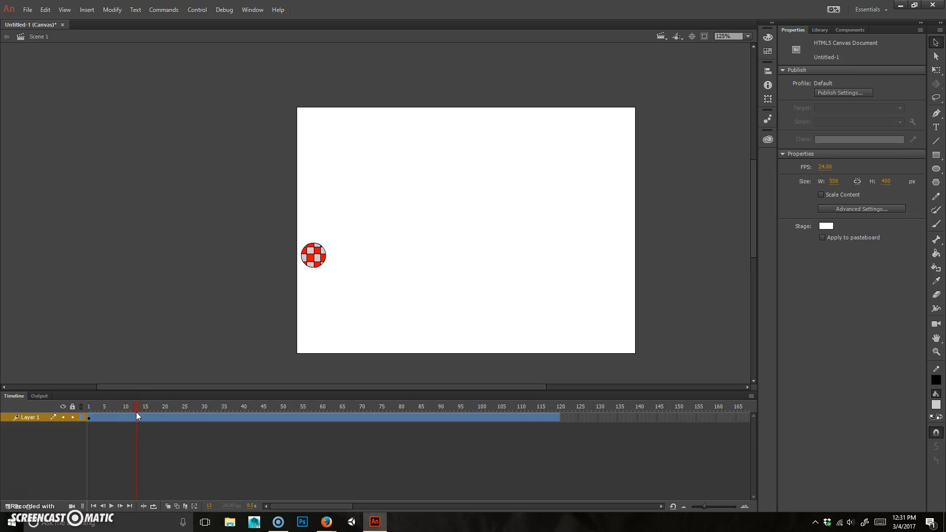
left_click_drag(136, 412, 132, 412)
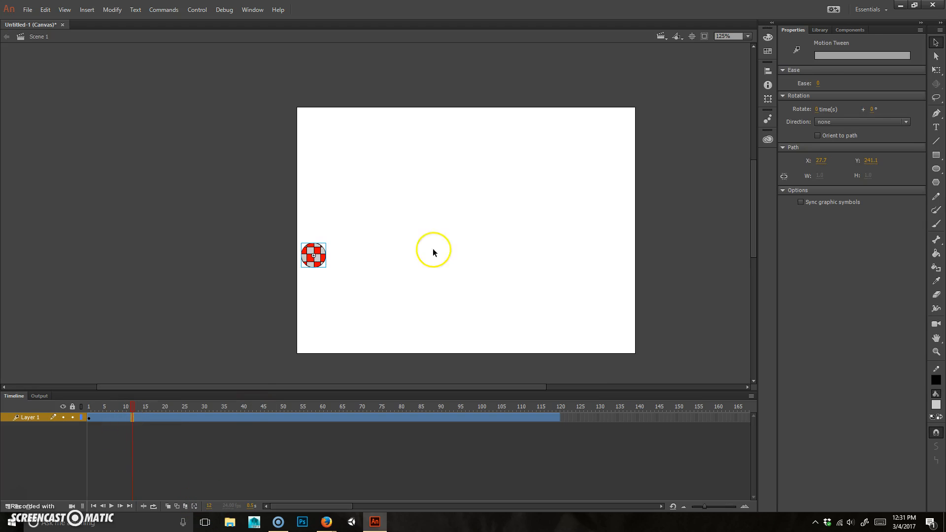
left_click_drag(321, 260, 356, 344)
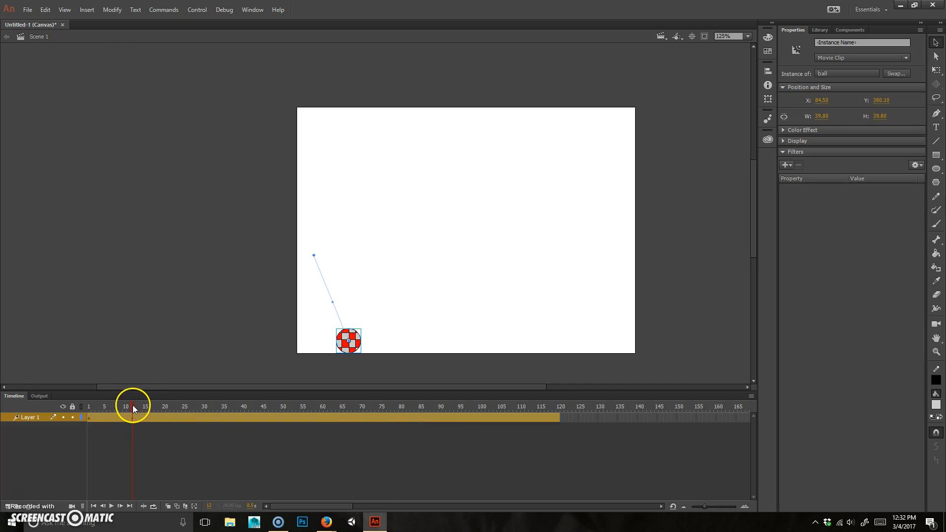
Step: At frame 22, lift the ball up-right to X 137.3, Y 339.7 for the first bounce peak
mouse_move(132, 405)
left_mouse_down()
mouse_move(141, 408)
mouse_move(133, 408)
left_mouse_up()
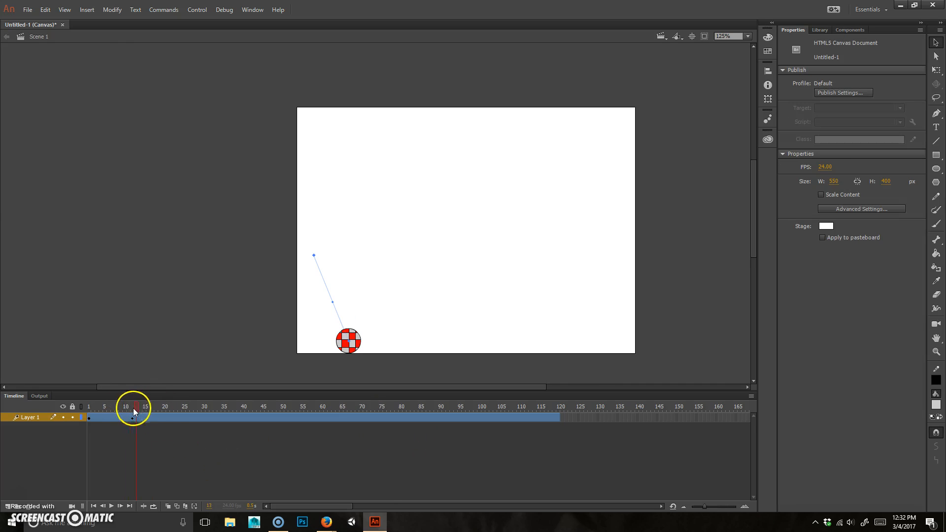
left_click(173, 419)
left_click_drag(357, 343, 389, 308)
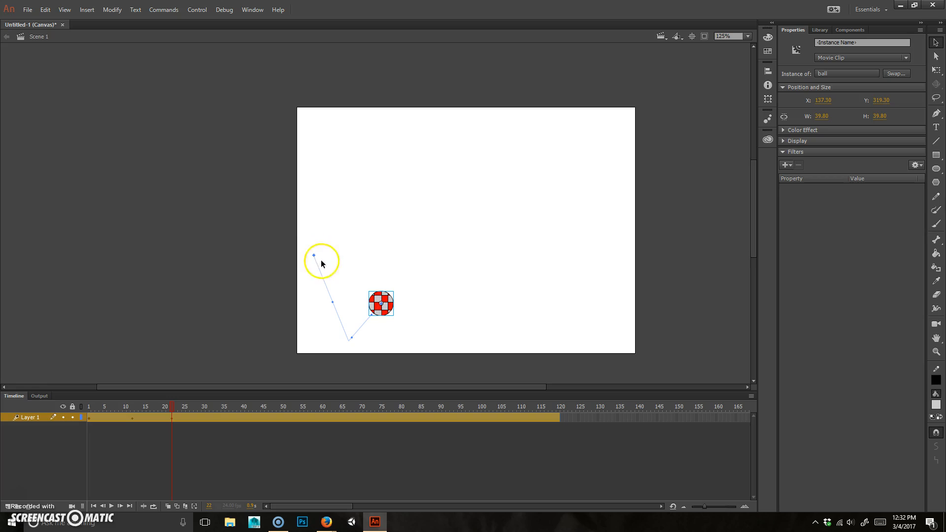
left_click_drag(392, 311, 390, 306)
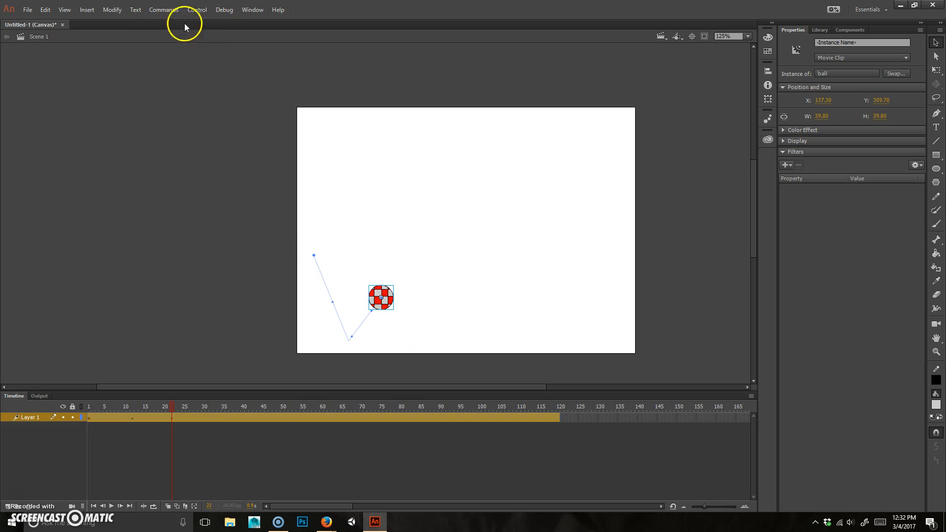
Step: Turn off Snap Align and nudge the frame 22 ball to X 136.50, Y 339.70
left_click(64, 10)
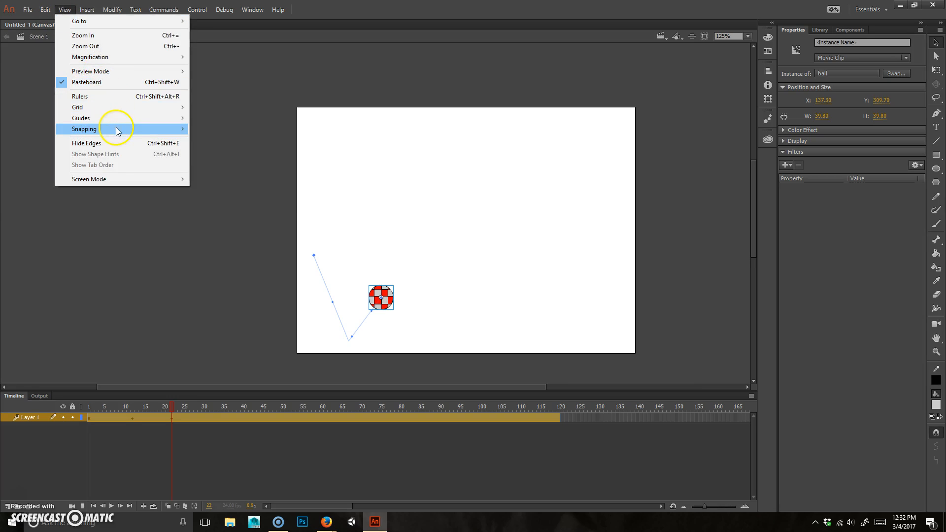
mouse_move(112, 129)
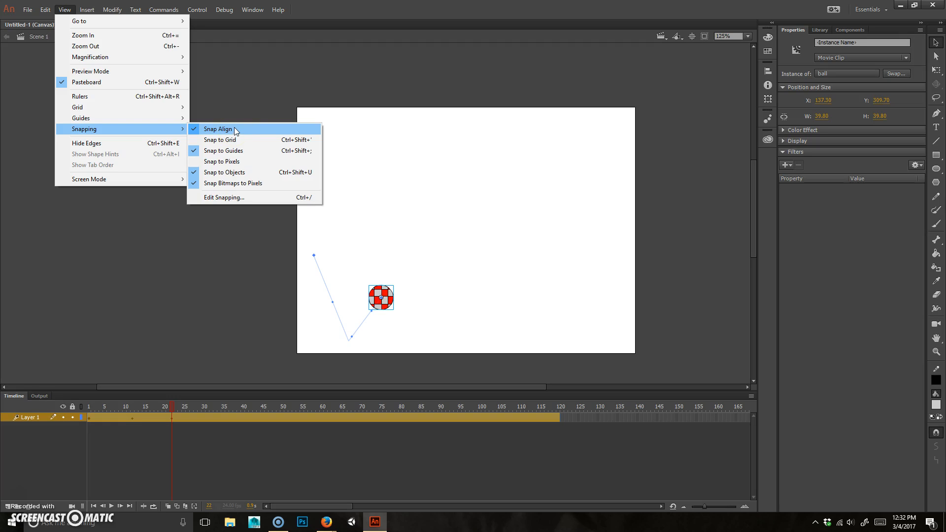
left_click(218, 129)
left_click_drag(387, 303, 386, 301)
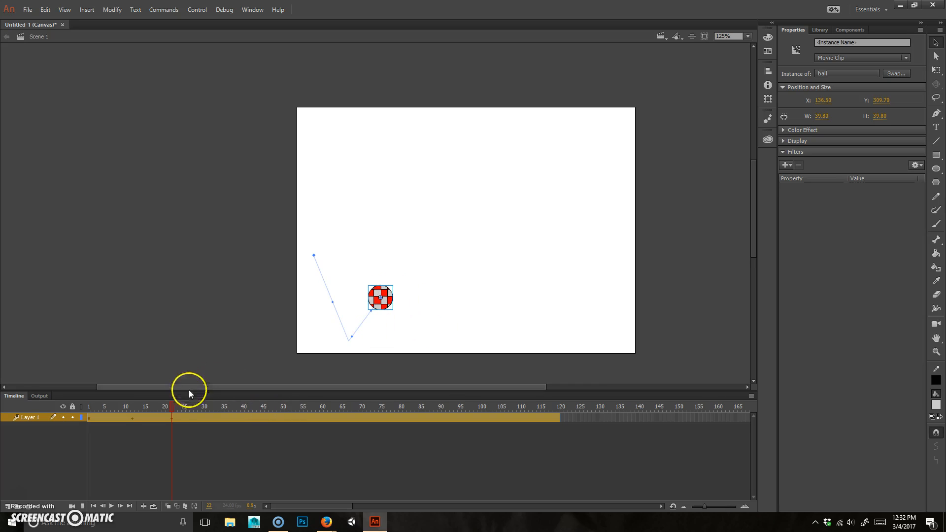
Step: Drop the ball to the stage floor at frame 32, comparing against frame 12
left_click_drag(170, 409, 177, 409)
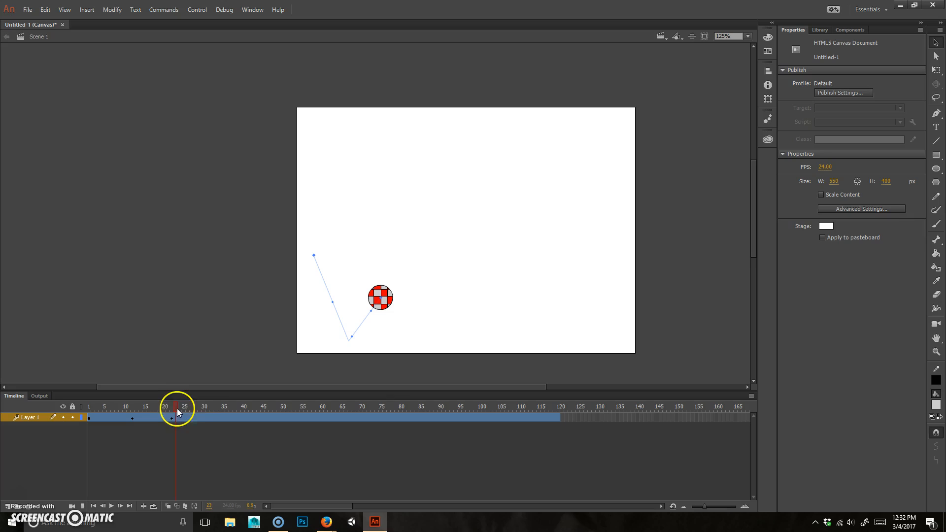
left_click(212, 417)
left_click_drag(382, 302, 403, 348)
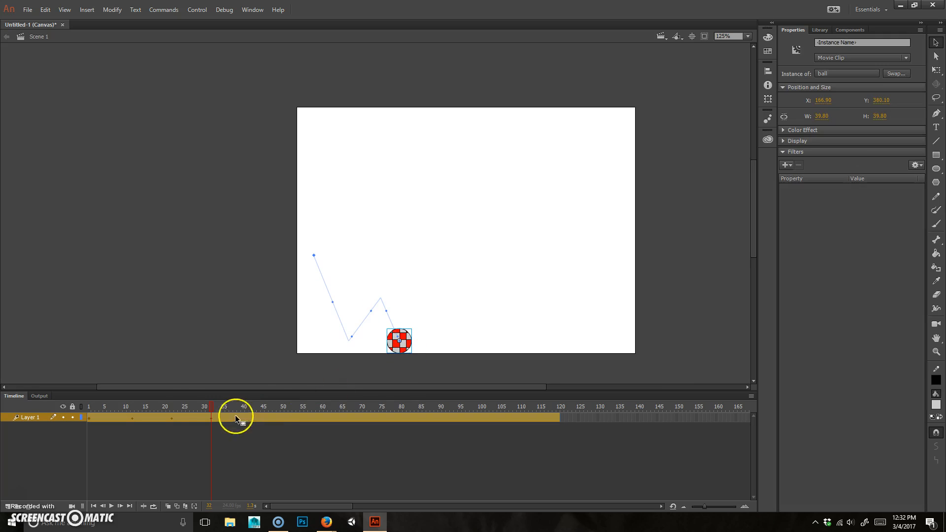
left_click(173, 406)
left_click(132, 408)
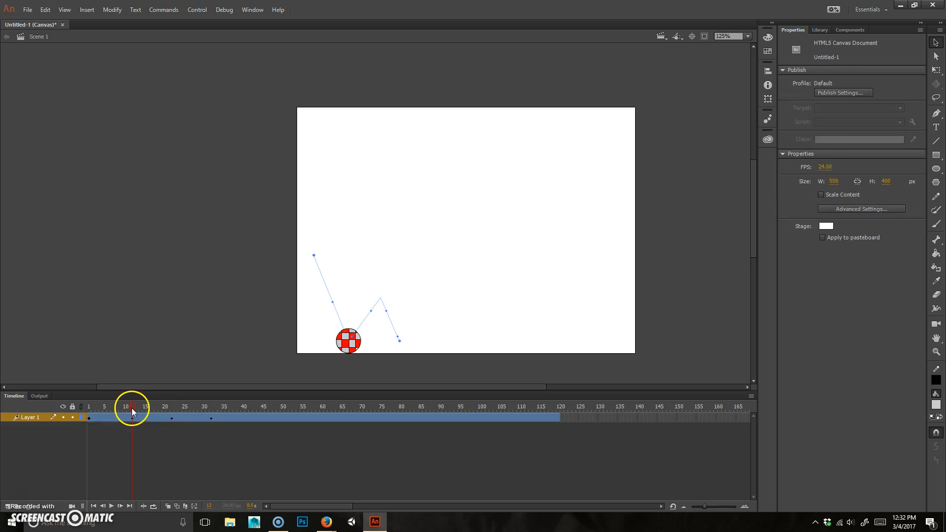
left_click(212, 409)
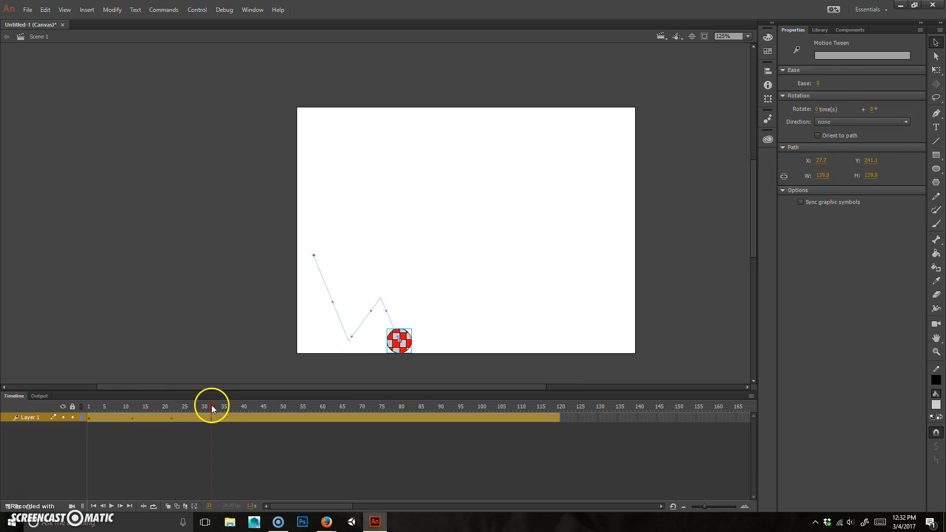
Step: Raise the ball to a lower second-bounce peak at frame 40
left_click(244, 411)
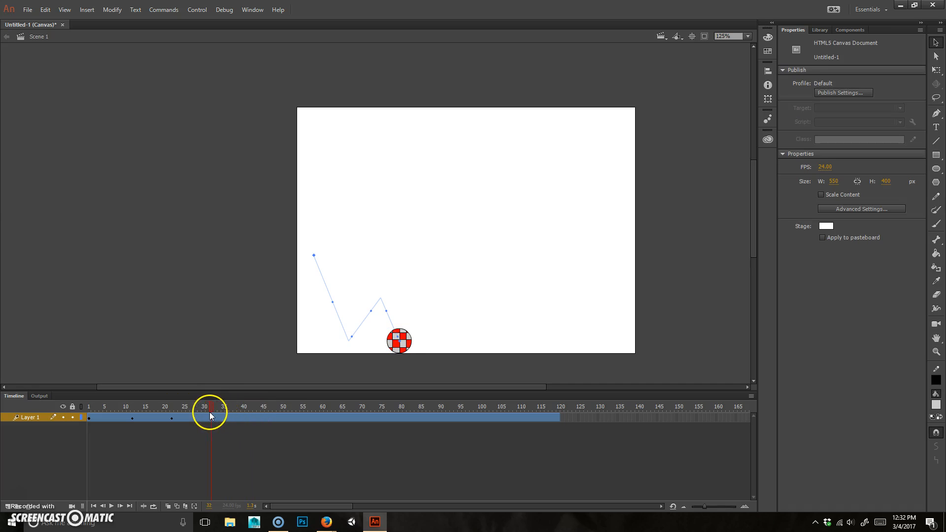
left_click(244, 418)
left_click(409, 342)
left_click_drag(410, 343, 430, 335)
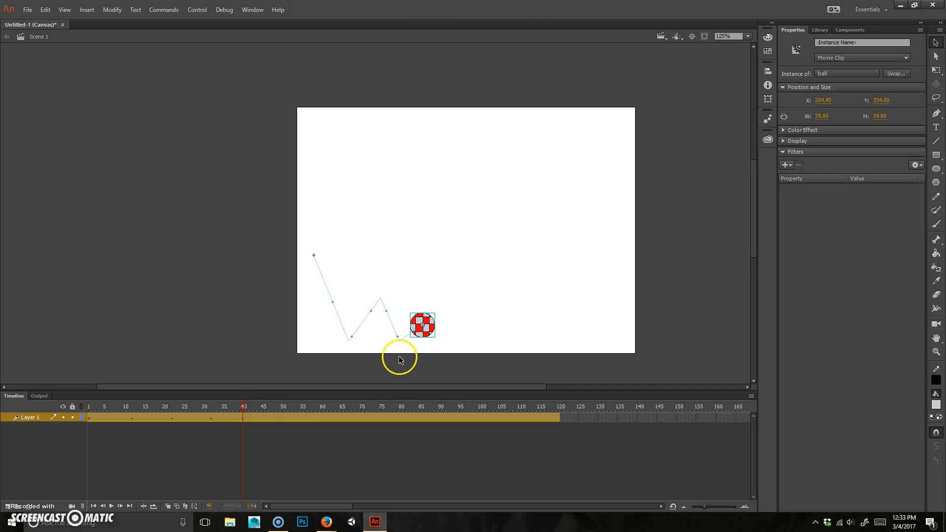
Step: Land the ball on the floor near frame 48 and lift it slightly at frame 54
left_click(272, 416)
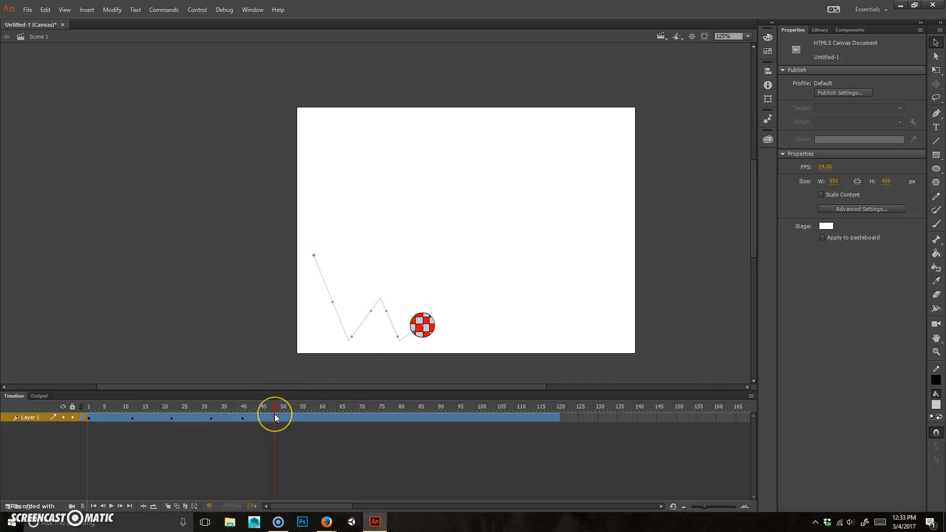
left_click_drag(430, 322, 442, 347)
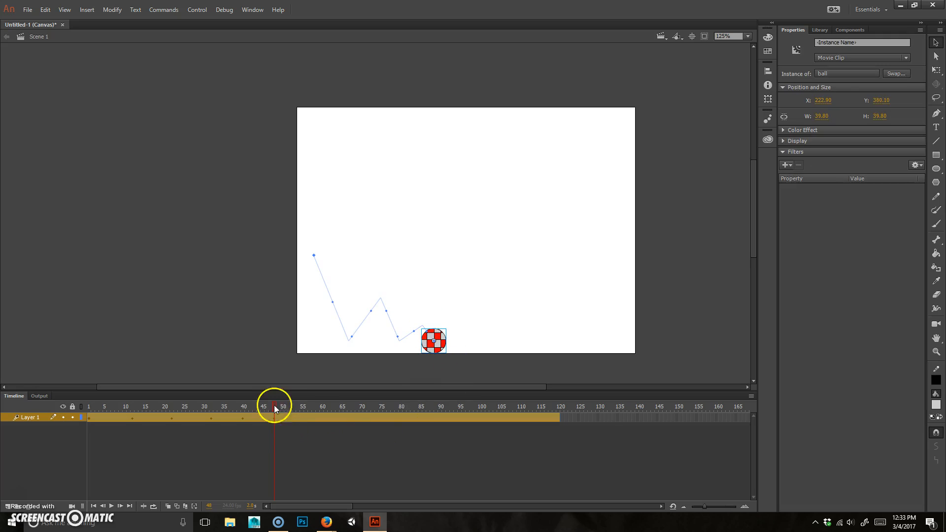
left_click_drag(275, 407, 309, 413)
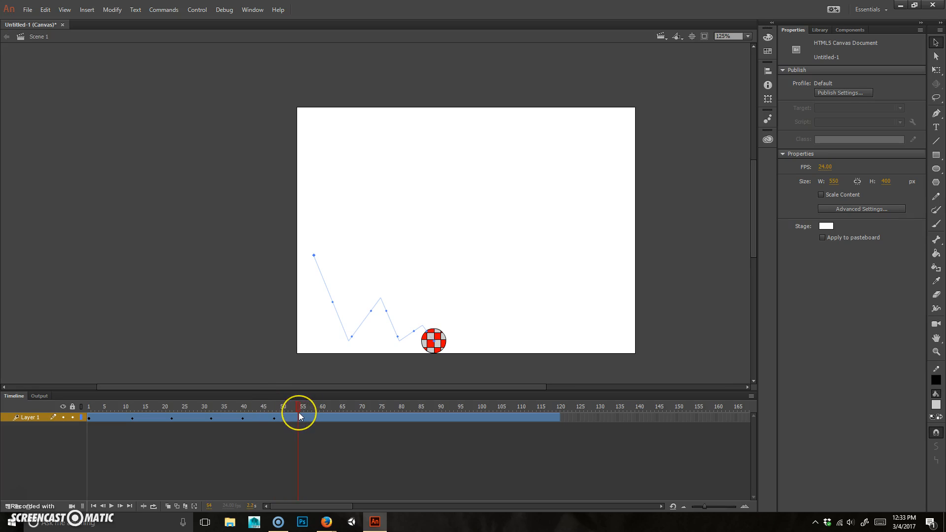
left_click(299, 412)
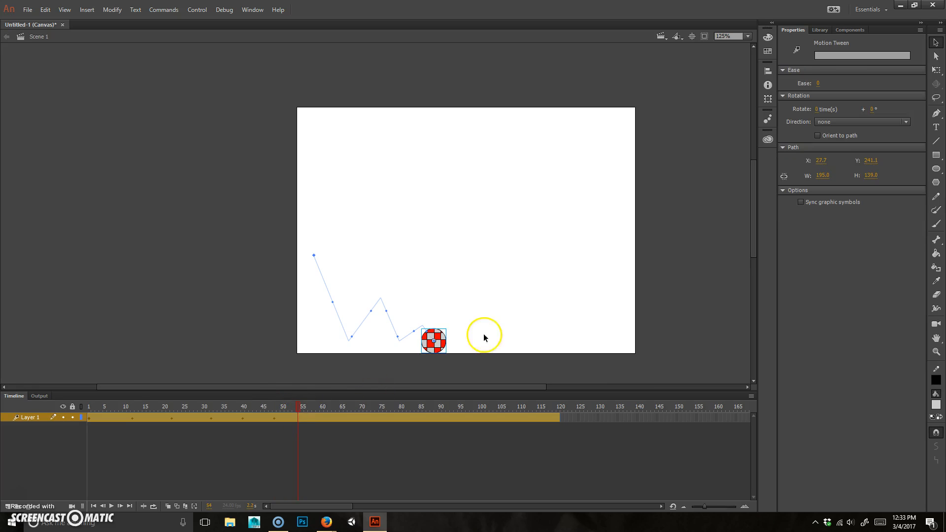
mouse_move(440, 342)
left_mouse_down()
mouse_move(456, 336)
mouse_move(455, 343)
left_mouse_up()
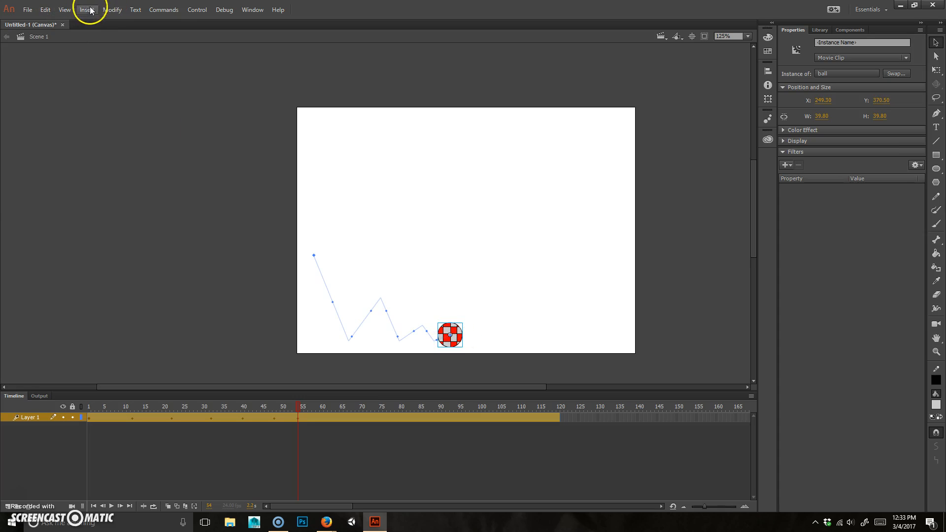
Step: Uncheck Snap to Guides, Snap to Objects and Snap Bitmaps to Pixels under View > Snapping
left_click(45, 10)
mouse_move(106, 130)
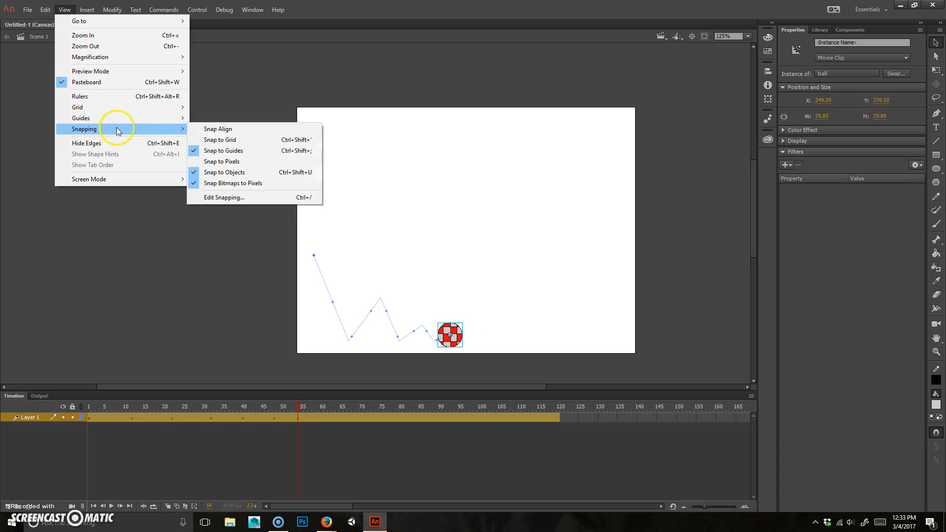
left_click(240, 153)
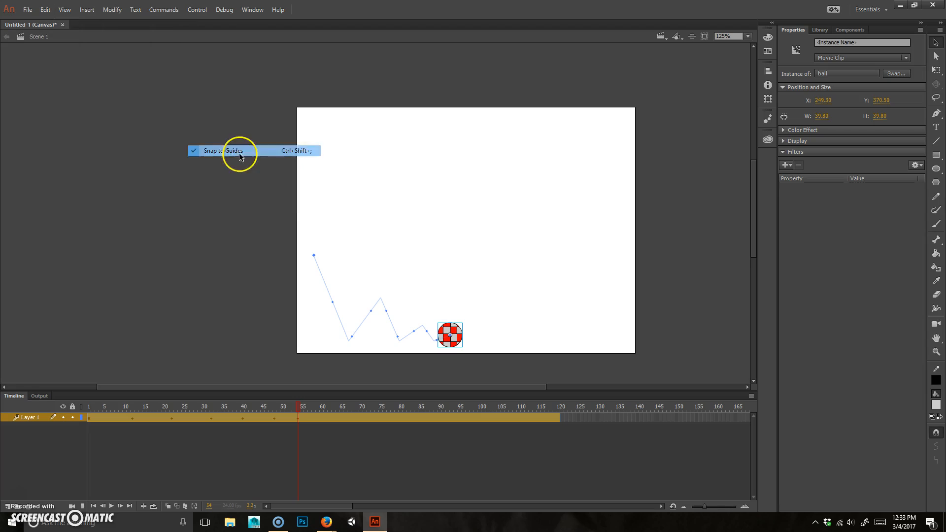
left_click(64, 10)
mouse_move(110, 129)
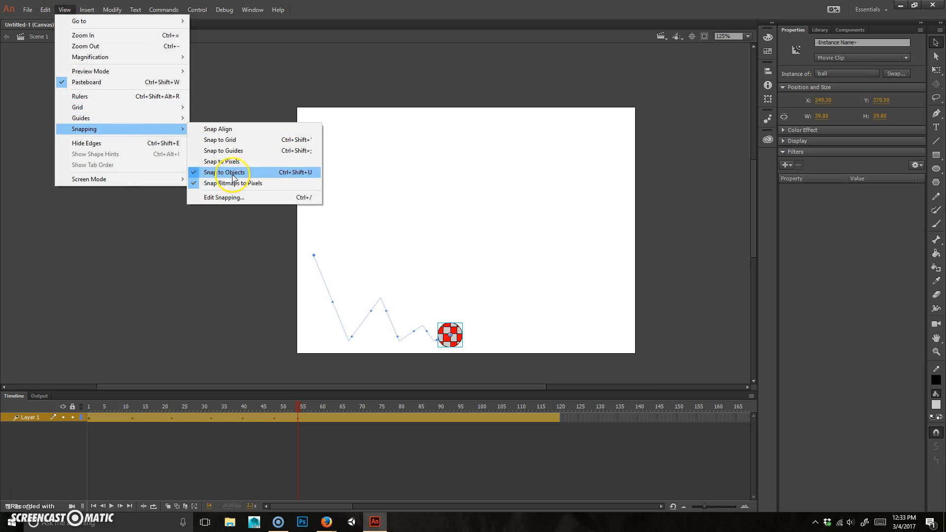
left_click(241, 171)
left_click(63, 10)
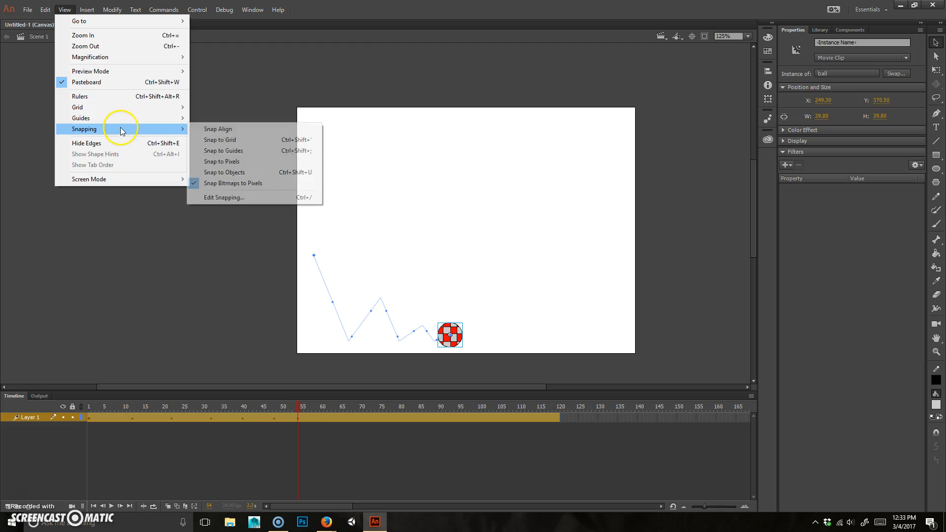
left_click(229, 183)
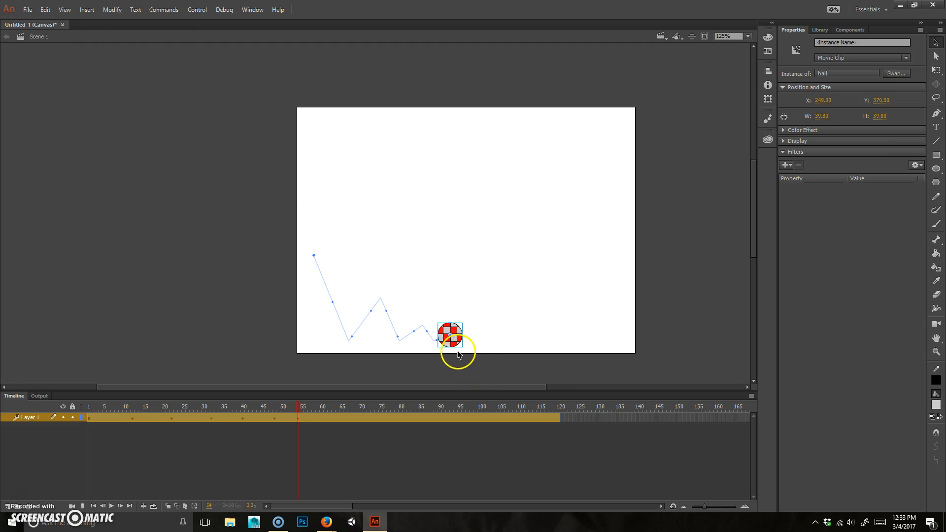
Step: Nudge the ball down-right at frame 60, then scrub frames 48–60 to review the bounce
left_click_drag(300, 407, 321, 411)
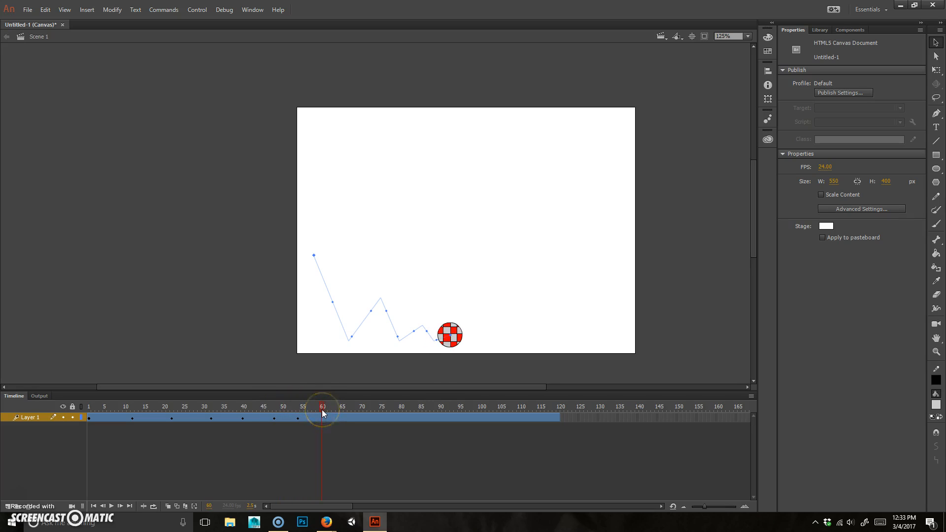
left_click(454, 339)
left_click_drag(455, 339, 459, 347)
mouse_move(311, 418)
left_mouse_down()
mouse_move(318, 418)
mouse_move(279, 419)
mouse_move(320, 419)
mouse_move(299, 419)
left_mouse_up()
left_click(274, 415)
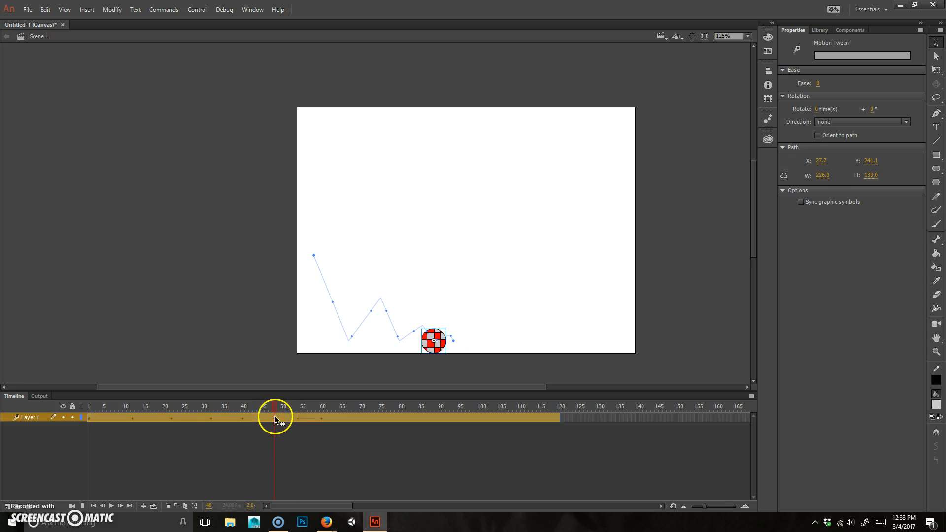
left_click(344, 445)
left_click(322, 419)
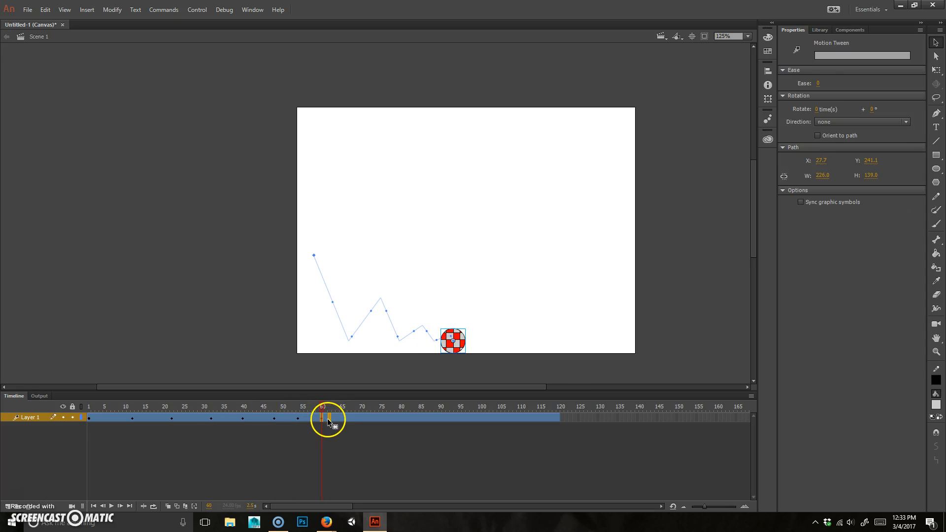
left_click(300, 408)
left_click(277, 410)
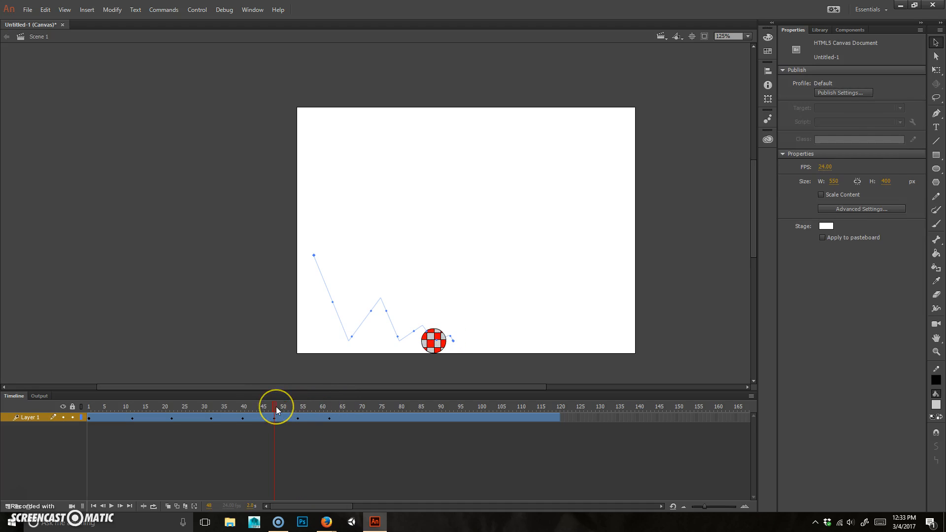
left_click_drag(277, 409, 322, 418)
Step: Shift the ball up-right at a later bounce frame and slightly down-right at frame 66
left_click(329, 418)
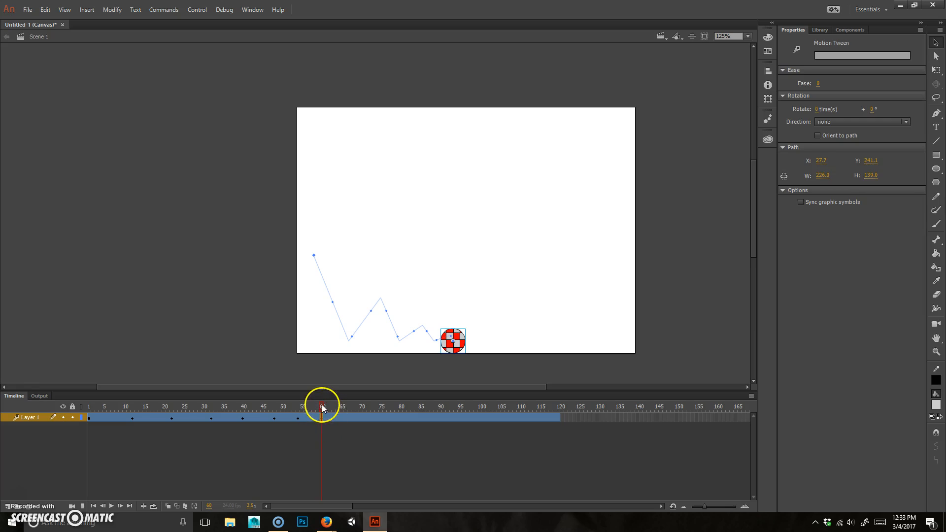
left_click(341, 408)
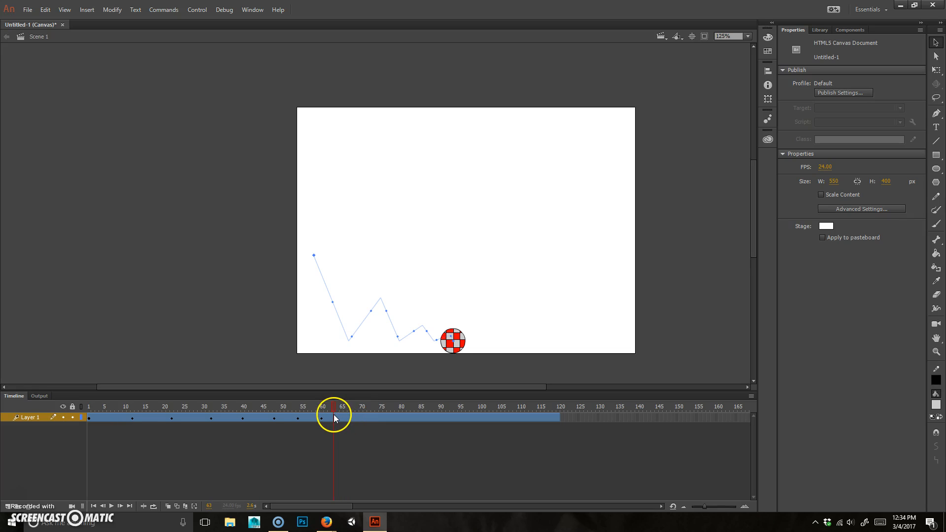
left_click(337, 415)
left_click_drag(458, 346, 467, 342)
left_click(346, 407)
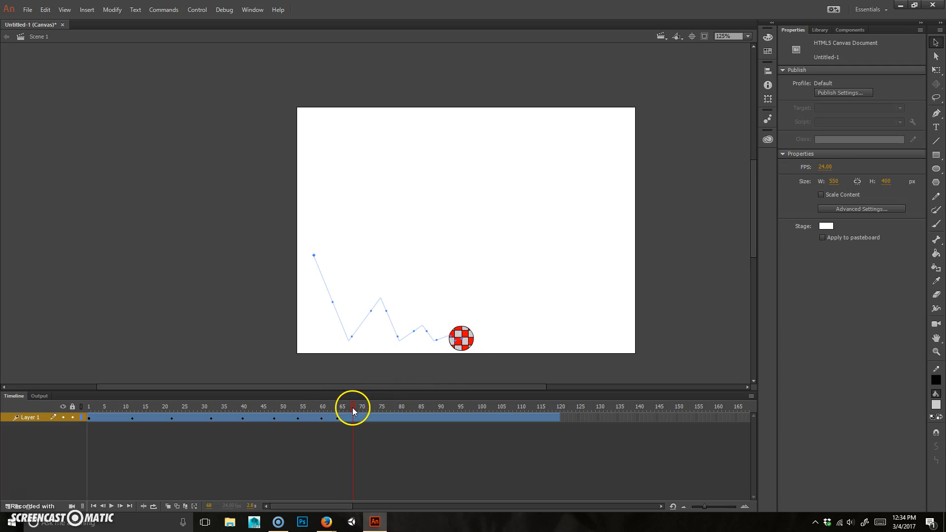
left_click(458, 345)
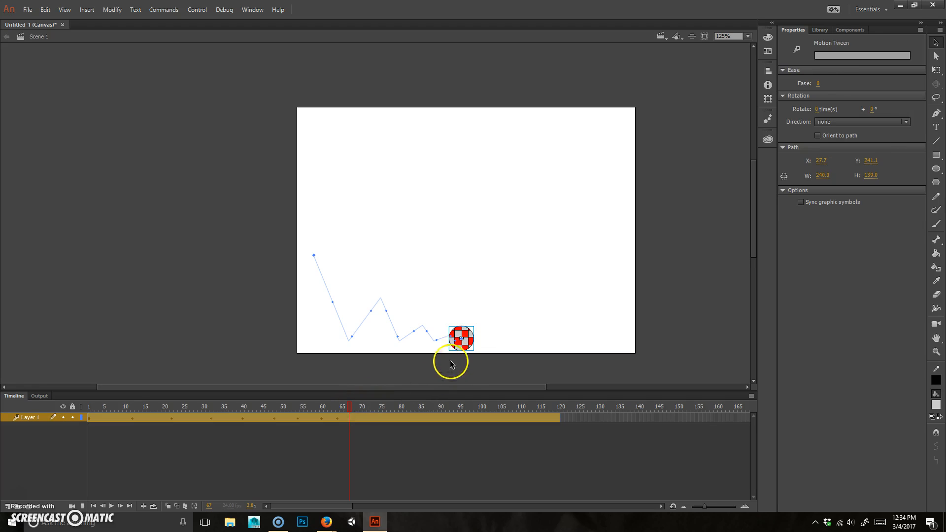
left_click_drag(467, 347, 473, 350)
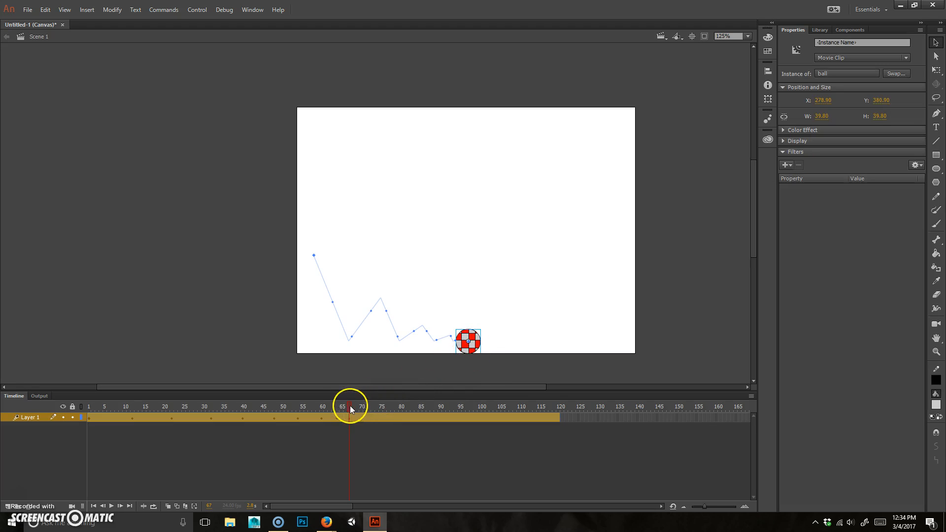
Step: Move the ball to the stage's right edge at frame 120
left_click(554, 414)
left_click(560, 407)
left_click_drag(463, 347, 619, 366)
Step: Fix the ball's final right-edge position, then play the animation from frame 1 and stop it
left_click_drag(554, 409, 24, 360)
left_click(30, 418)
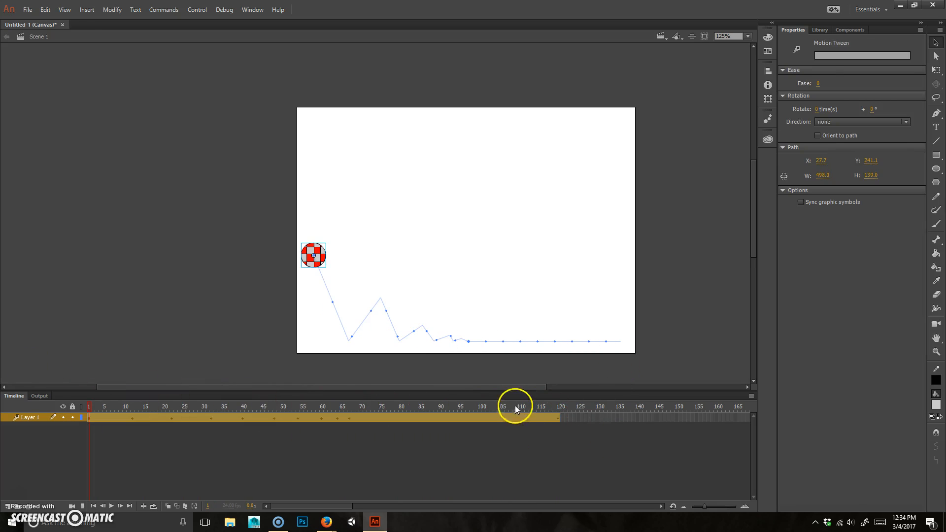
key("Return")
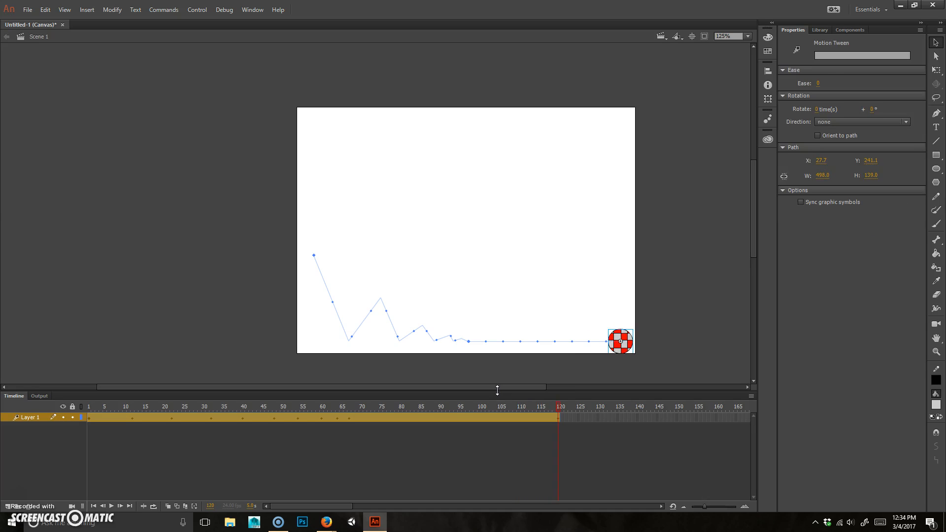
key("Return")
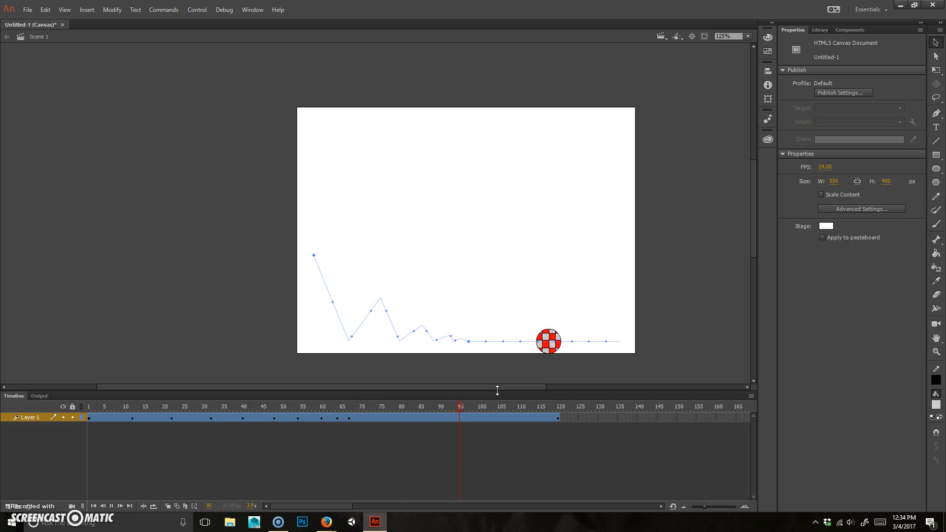
key("Return")
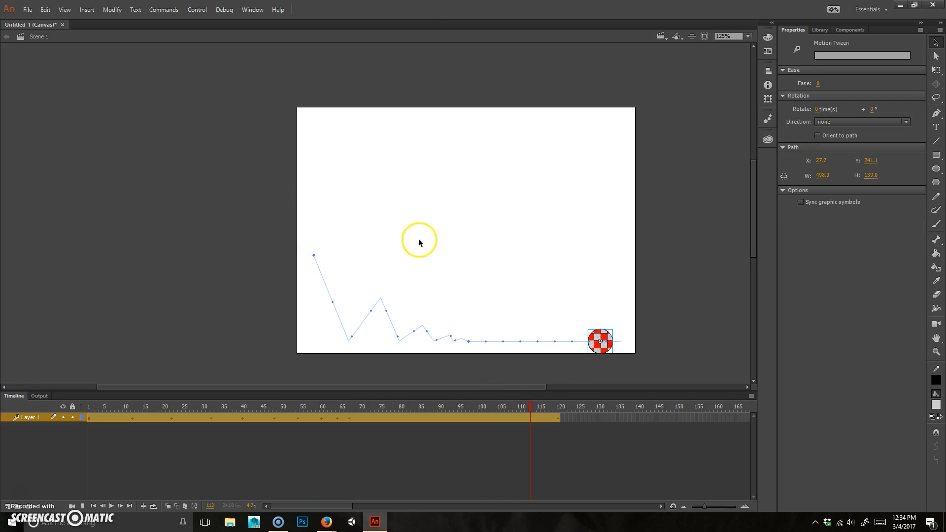
Step: Bend the motion path's initial drop and first rebound into curves
scroll(377, 316, "up", 3, "ctrl")
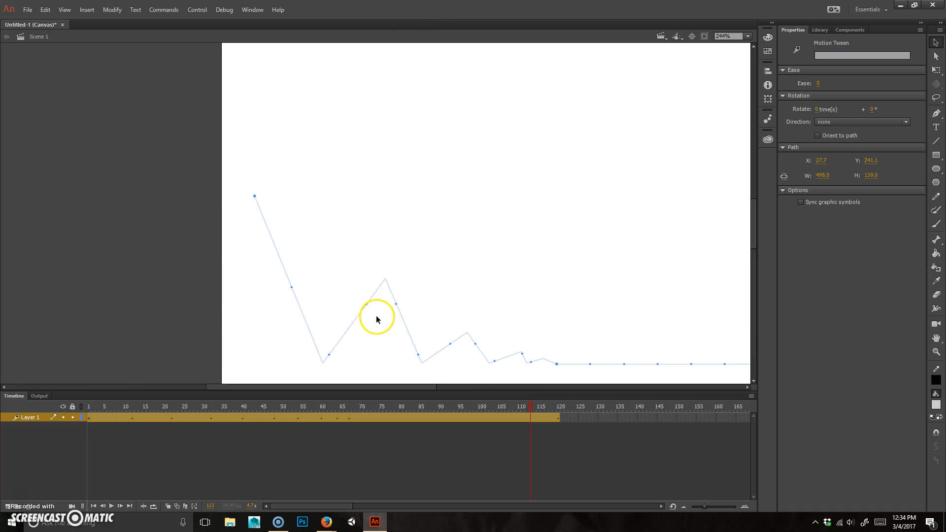
left_click_drag(440, 306, 390, 276)
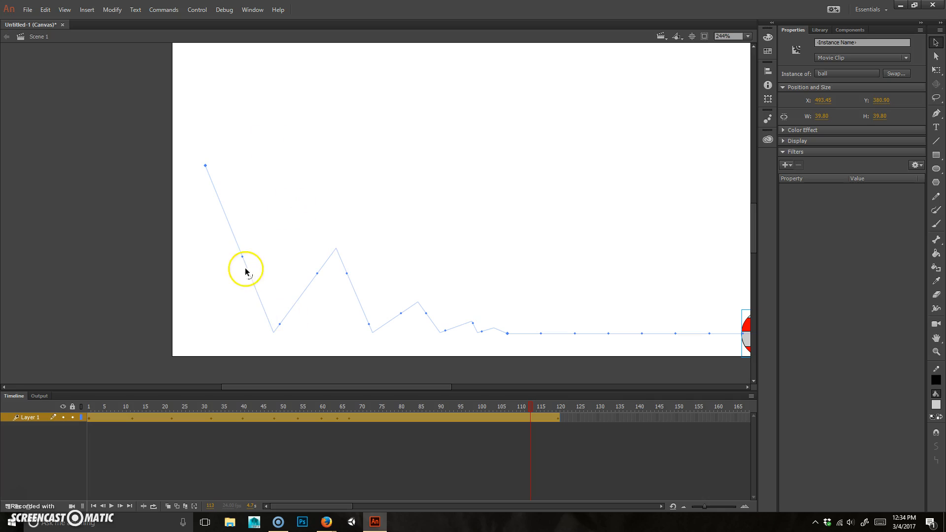
left_click(938, 56)
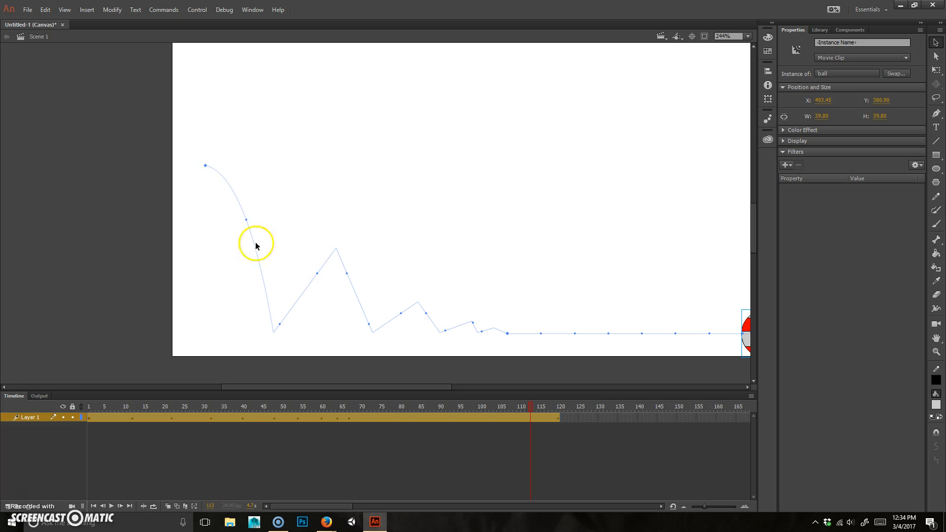
left_click_drag(311, 278, 310, 253)
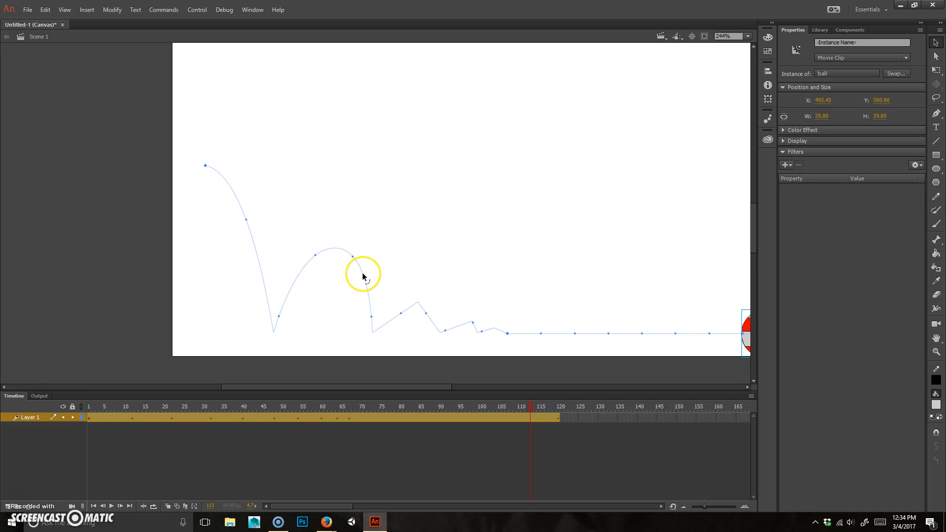
left_click_drag(332, 251, 336, 277)
Step: Refine the second arc's peak anchors and tangent handles, then select the small zigzag points
left_click(936, 56)
left_click_drag(317, 202, 282, 282)
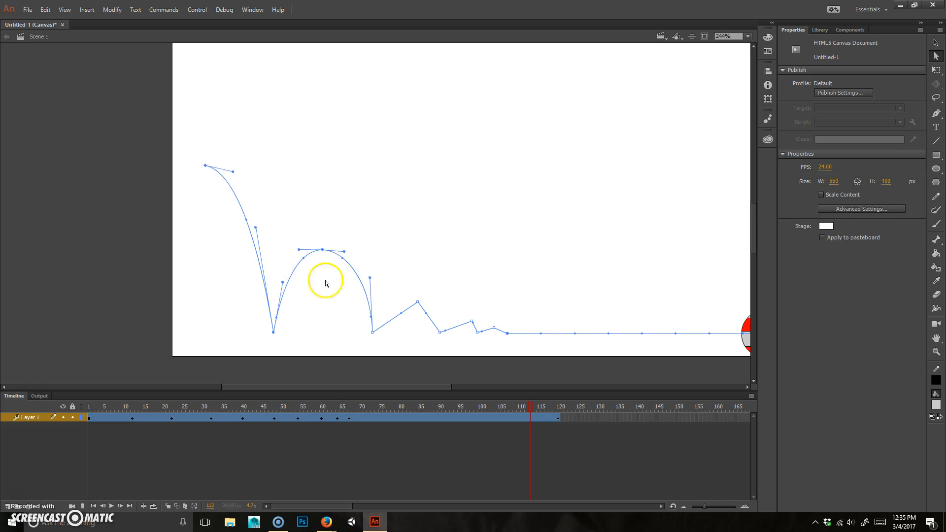
left_click_drag(372, 280, 347, 251)
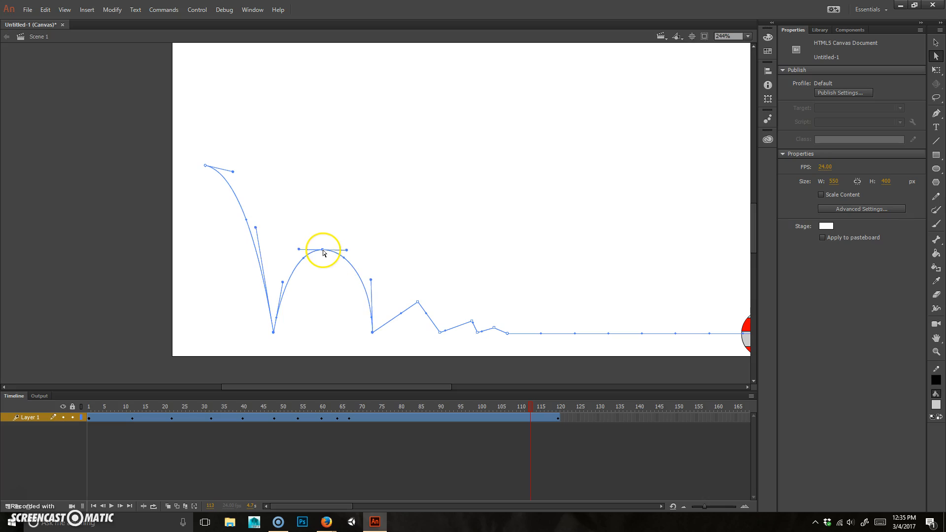
left_click_drag(312, 191, 347, 286)
left_click_drag(323, 250, 326, 253)
left_click_drag(282, 282, 280, 283)
scroll(463, 258, "down", 2)
scroll(464, 258, "right", 2)
left_click_drag(371, 245, 404, 274)
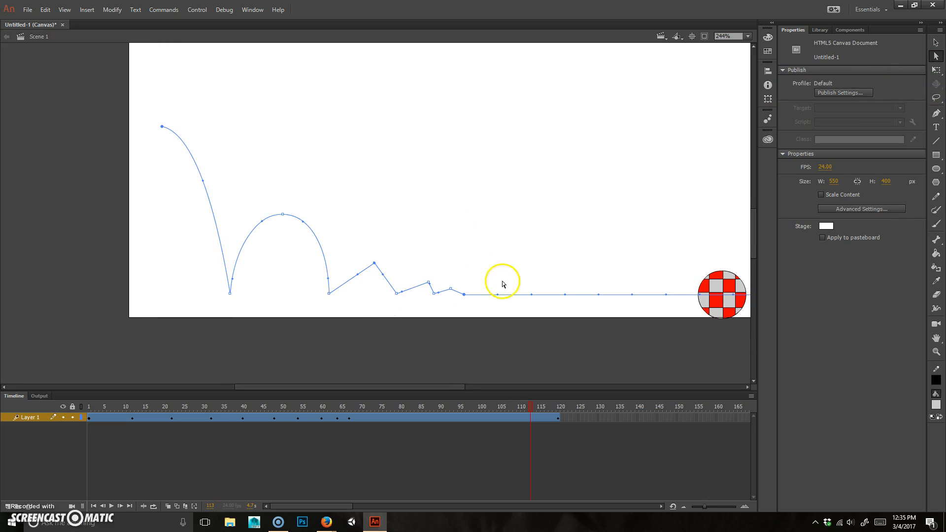
Step: Bend the third bounce and the small zigzag hump of the path into rounded arcs
left_click(935, 42)
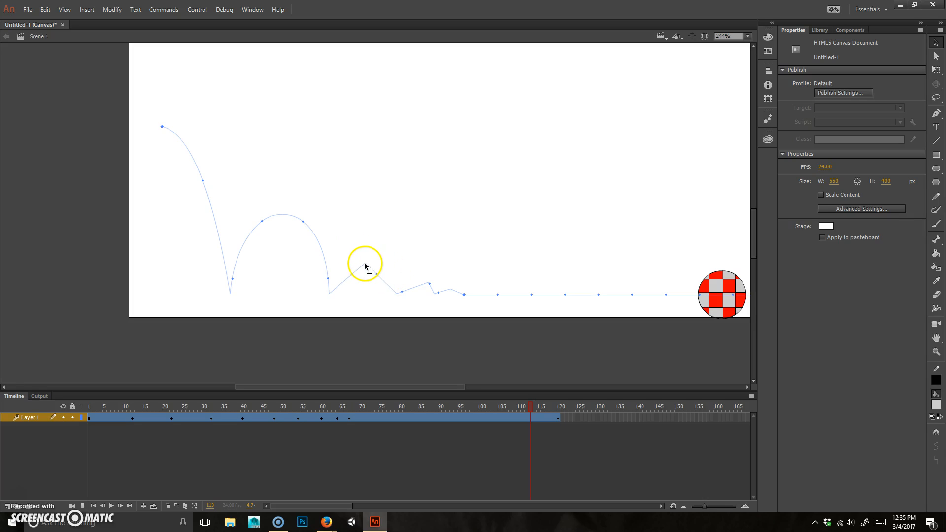
scroll(419, 256, "down", 1)
scroll(419, 257, "right", 2)
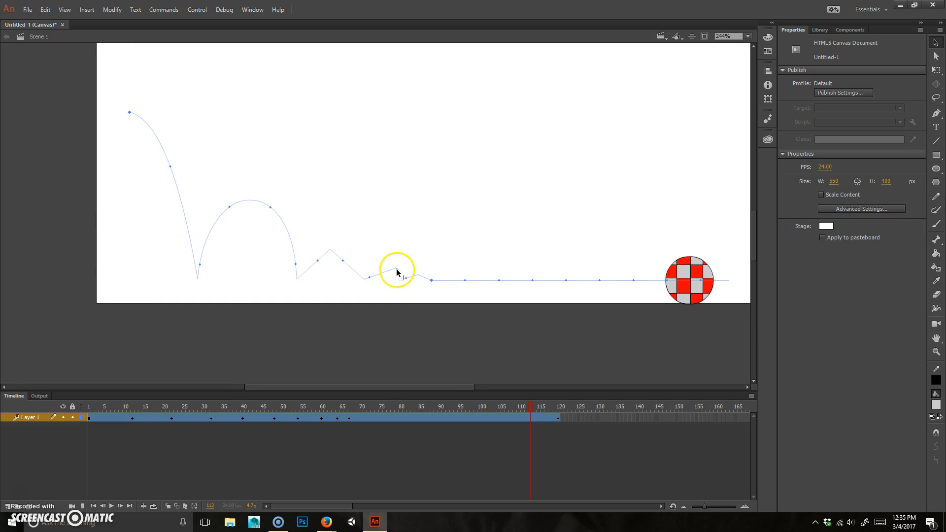
left_click_drag(393, 270, 381, 269)
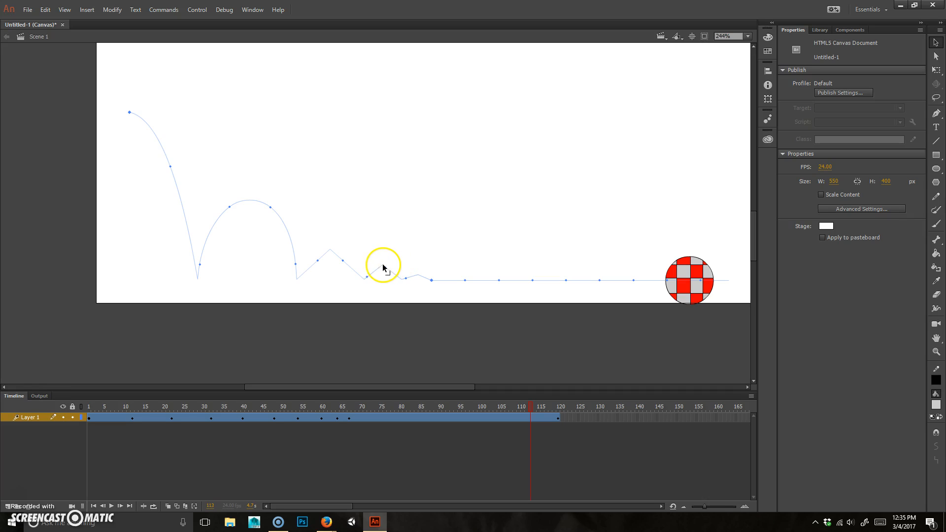
left_click(417, 276)
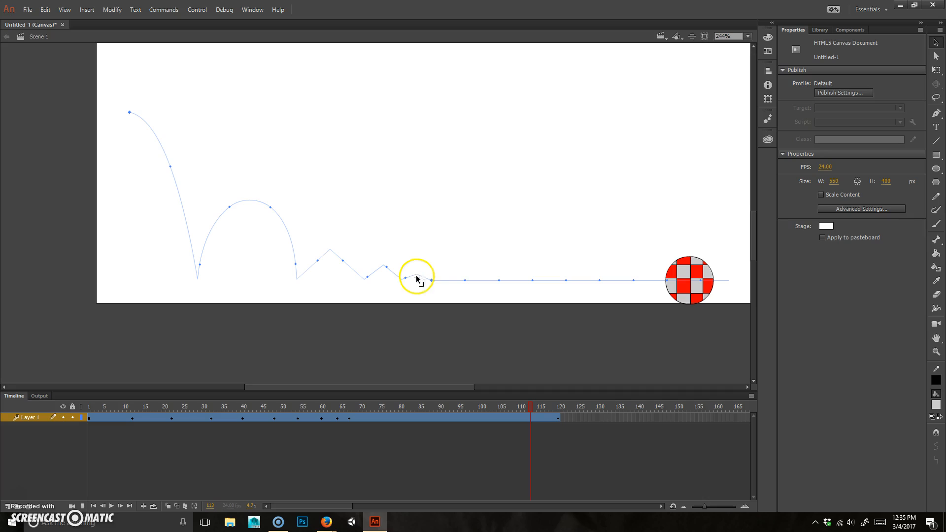
left_click_drag(314, 267, 345, 255)
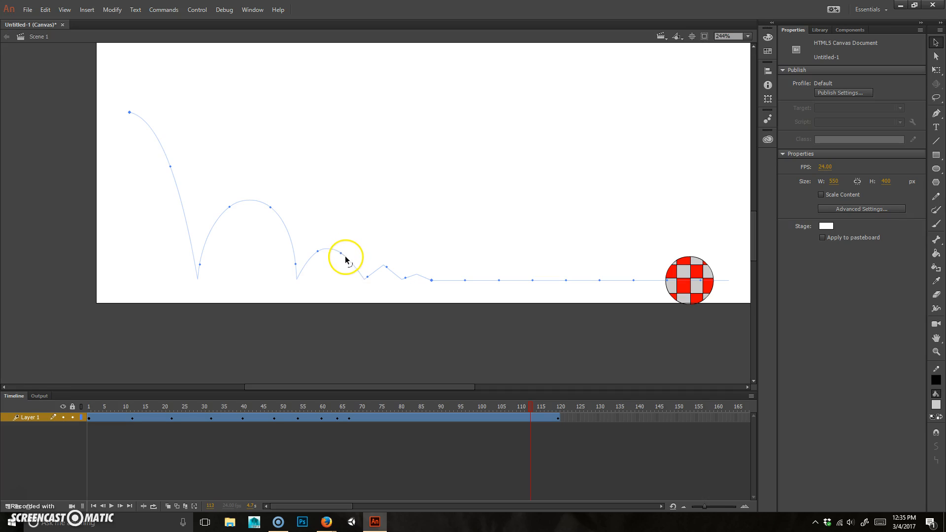
left_click(314, 252)
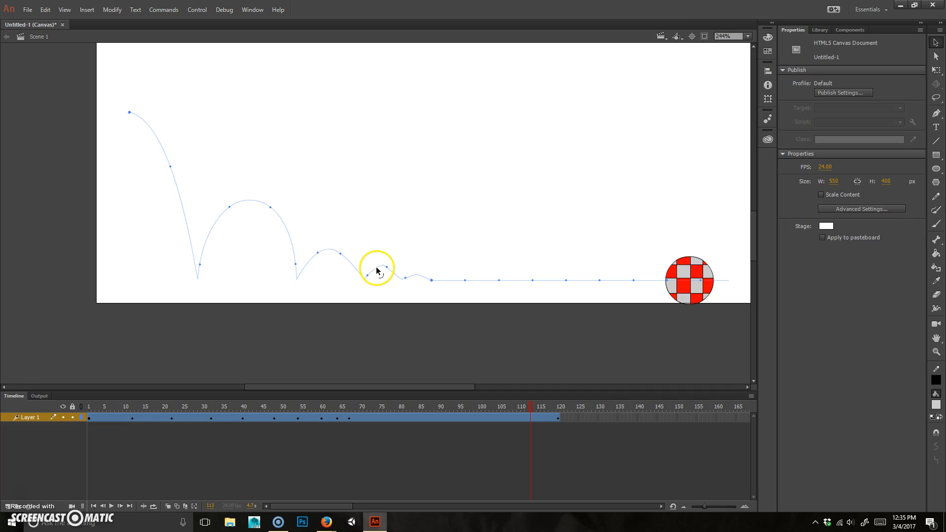
left_click_drag(378, 270, 392, 269)
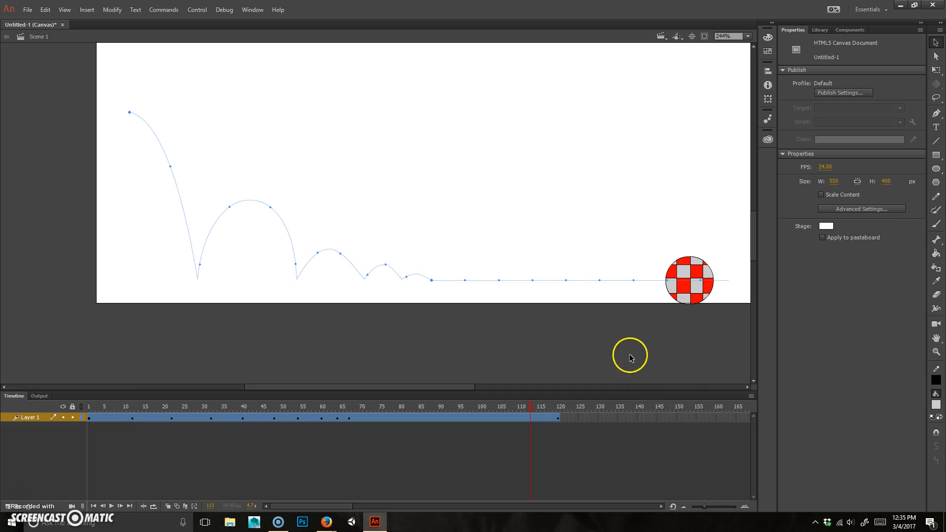
key("Return")
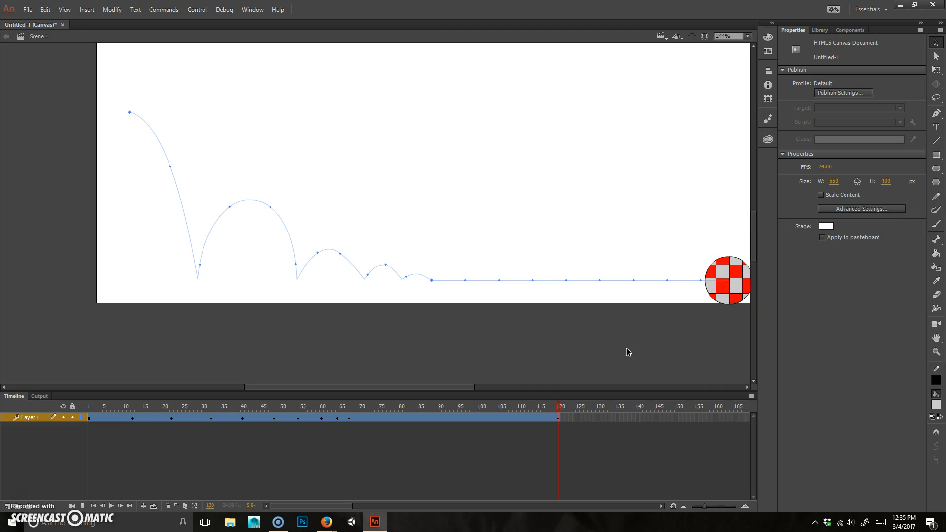
key("Return")
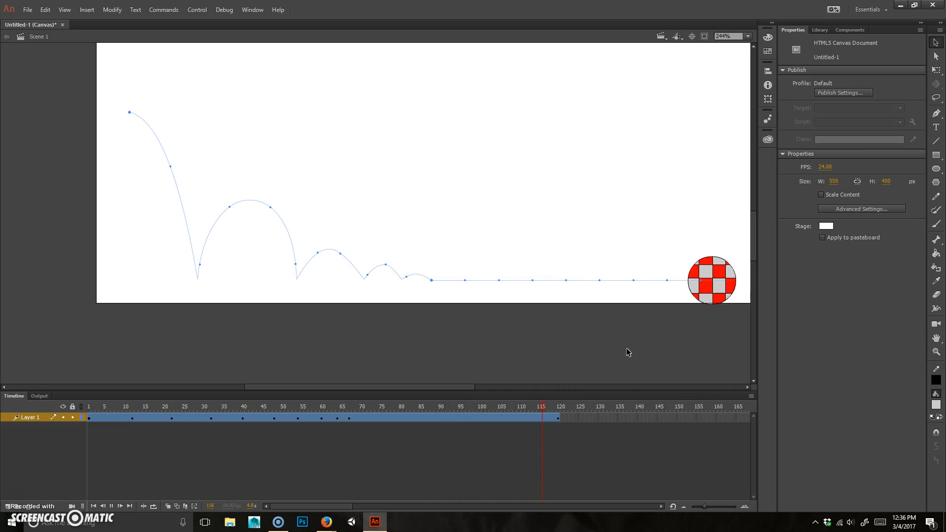
left_click(597, 338)
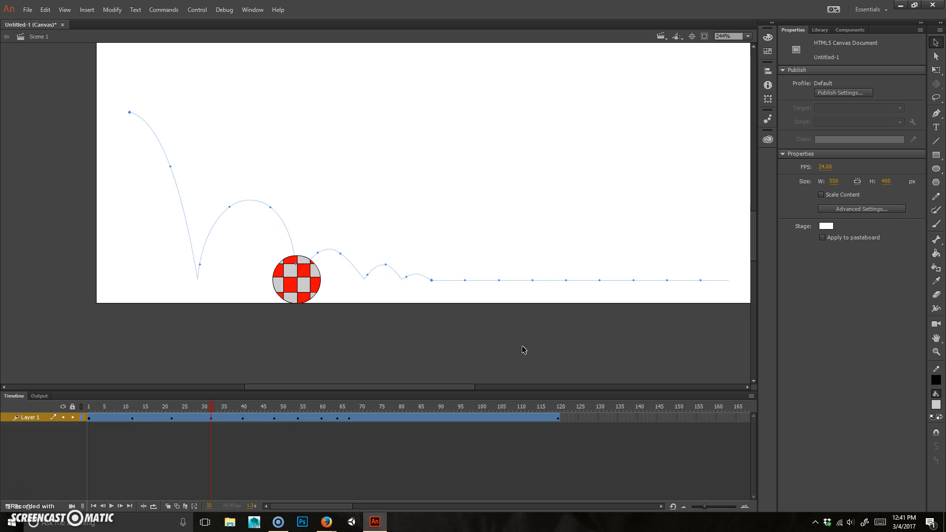
left_click(365, 264)
left_click(361, 330)
left_click_drag(276, 405, 61, 418)
key("Return")
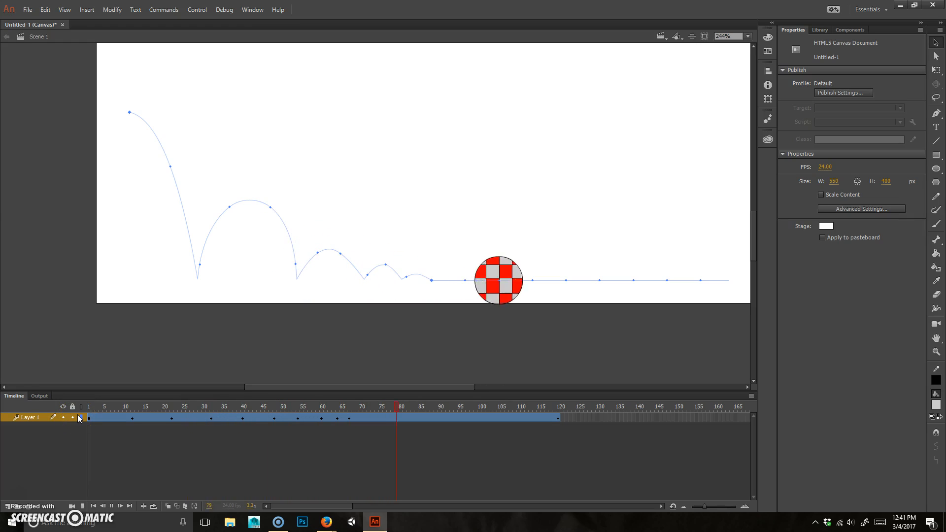
key("Return")
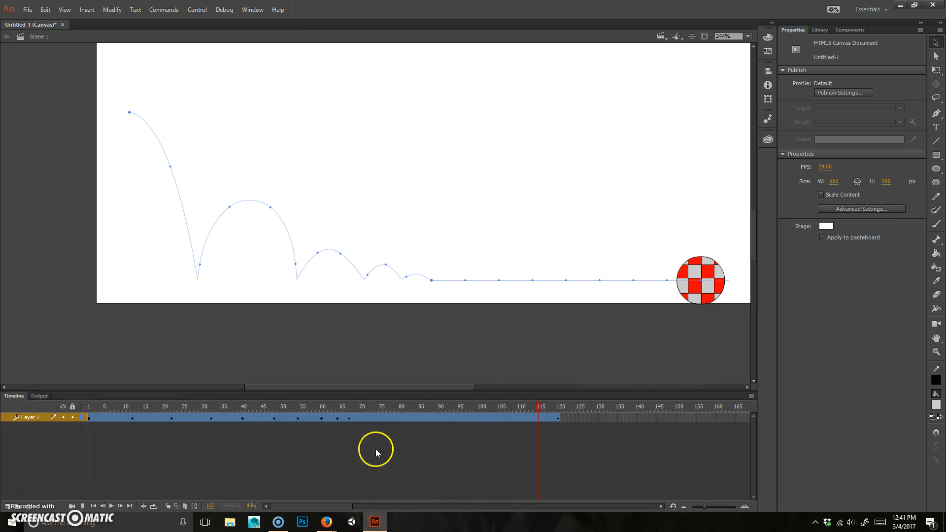
Step: Compare frames 54 and 67, then drag the frame 67 keyframe later in the tween span
left_click(348, 420)
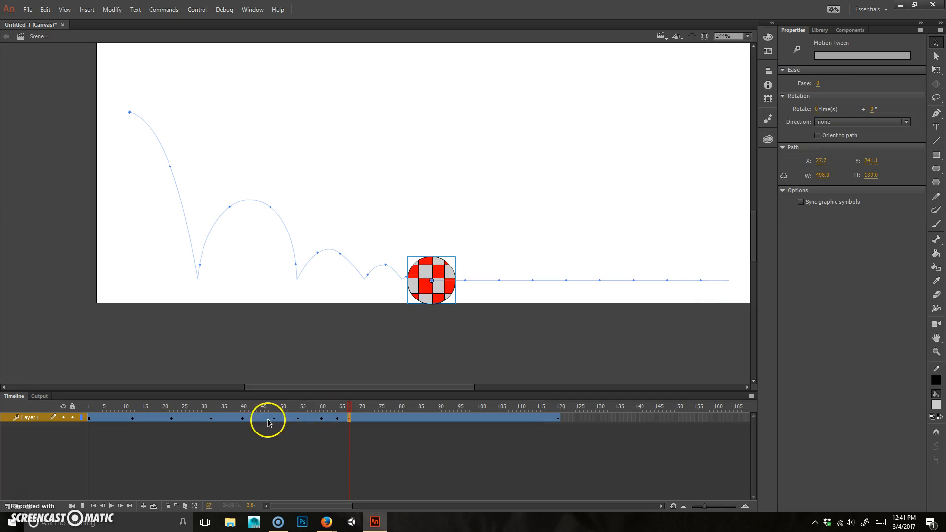
left_click(299, 420)
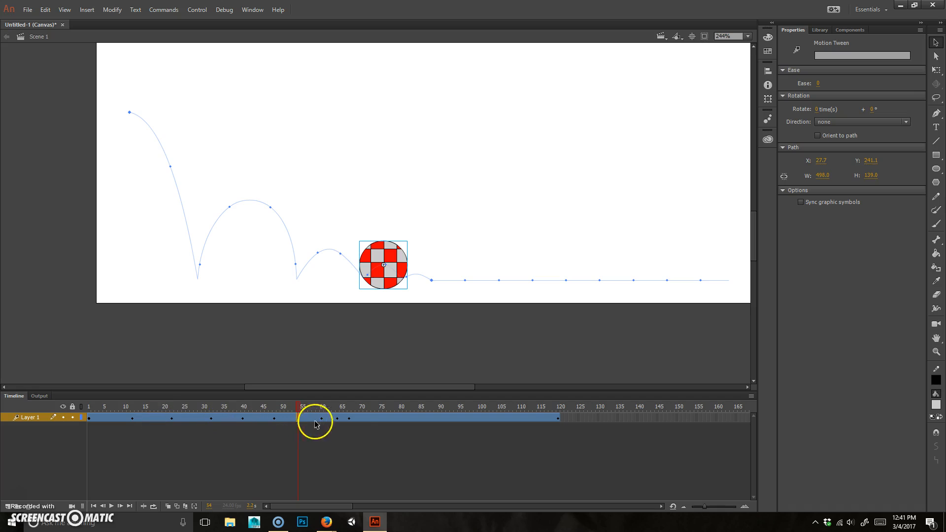
left_click(349, 419)
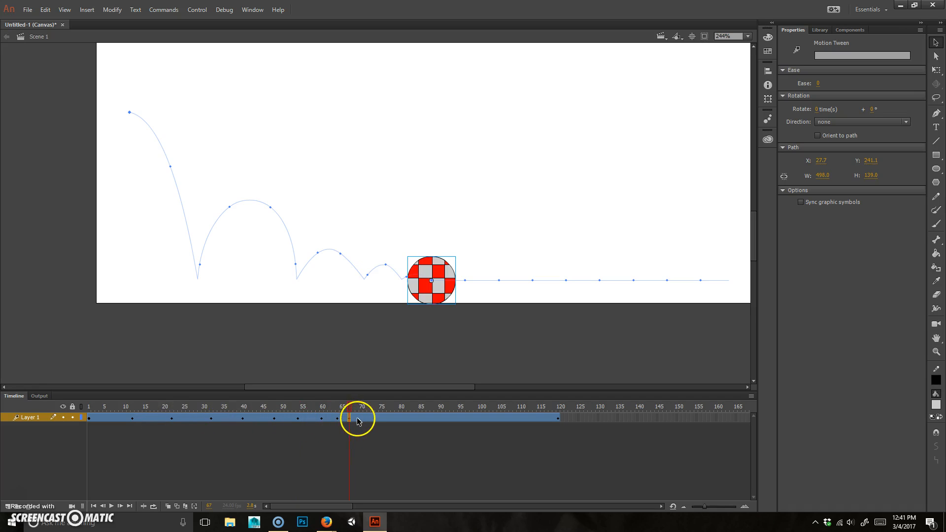
left_click_drag(349, 419, 365, 422)
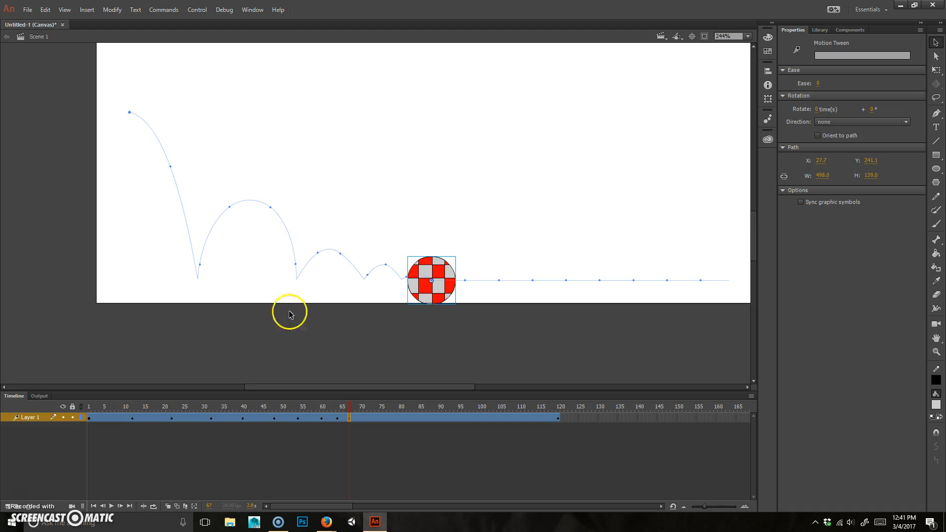
Step: Open the Motion Editor for the ball's tween and enlarge it to show the X and Y graphs
double_click(338, 420)
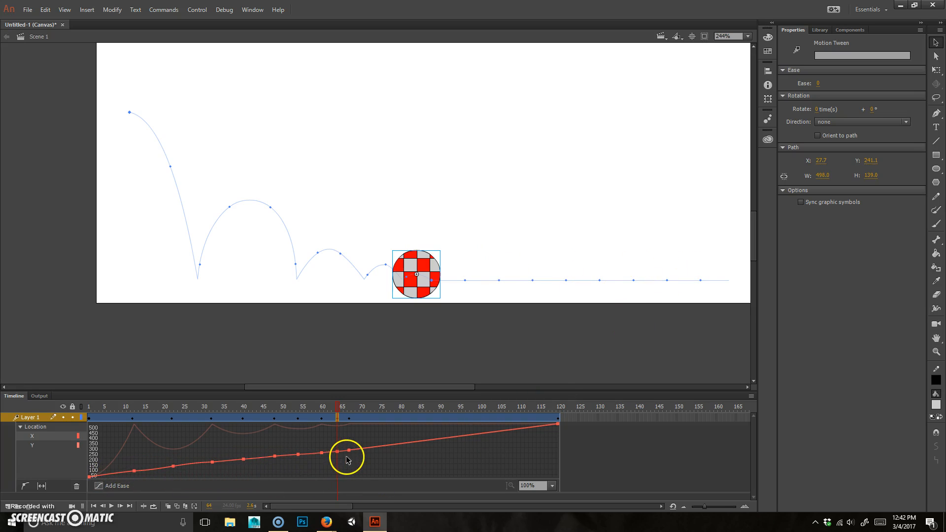
left_click_drag(356, 393, 348, 208)
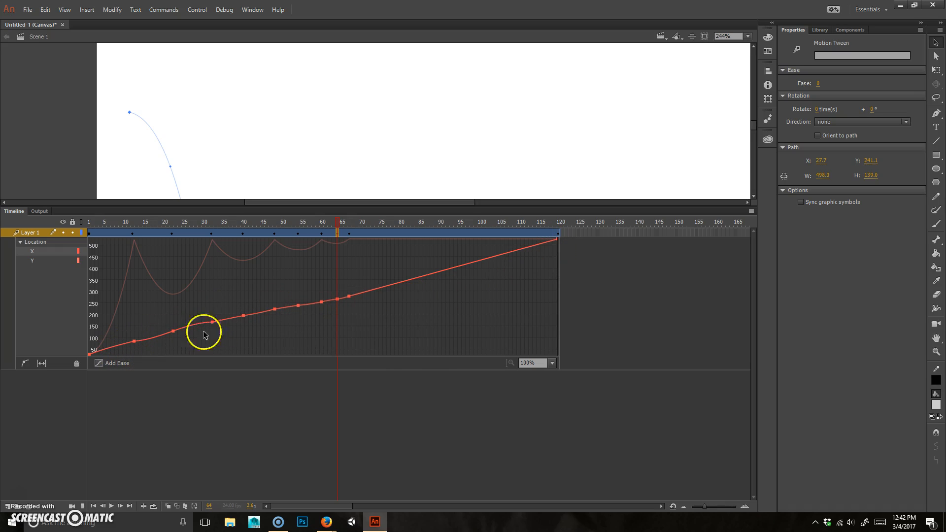
Step: Inspect the X and Y location curves and select X keyframes at frames 12 and 22
left_click(134, 342, "ctrl")
left_click(134, 341, "ctrl")
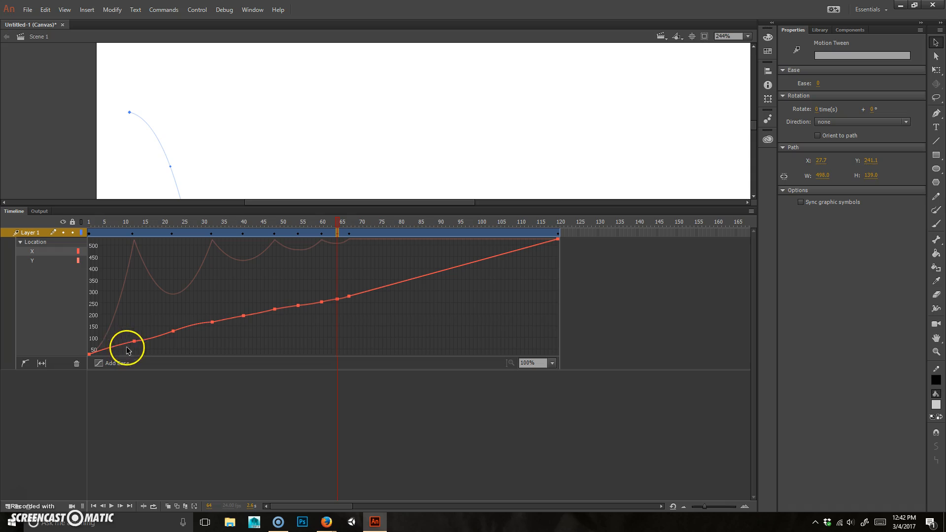
left_click(33, 259)
left_click(33, 252)
left_click(937, 56)
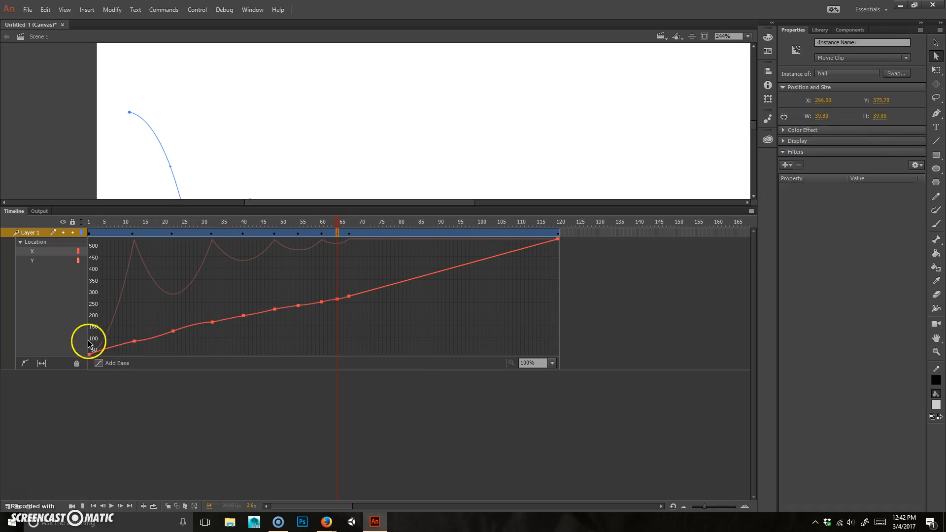
left_click(135, 340)
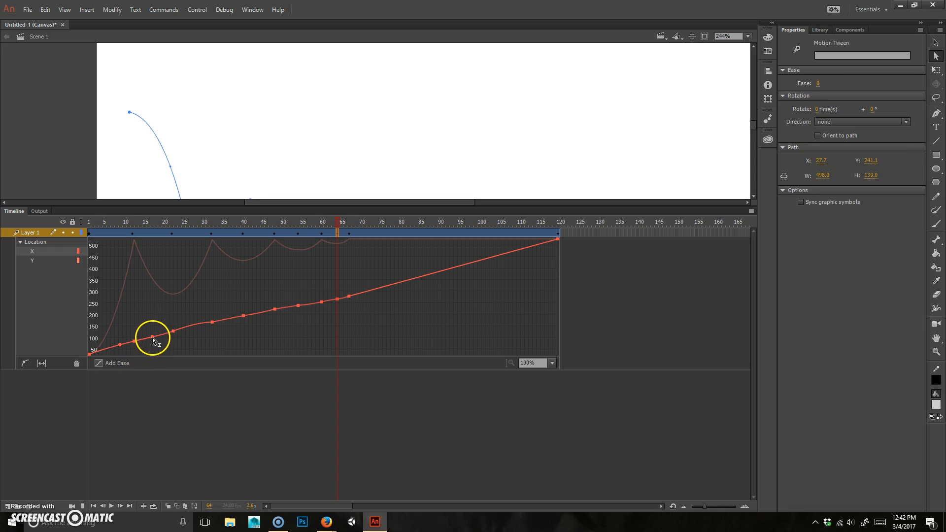
left_click(152, 338)
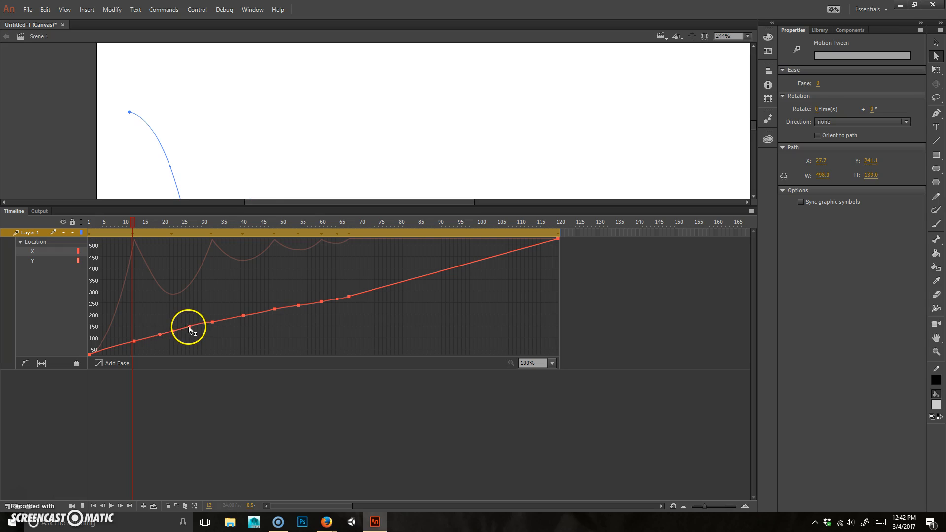
left_click(188, 327)
Step: Delete an extra X-curve anchor point and bend the curve around the frame 32 keyframe
left_click(931, 115)
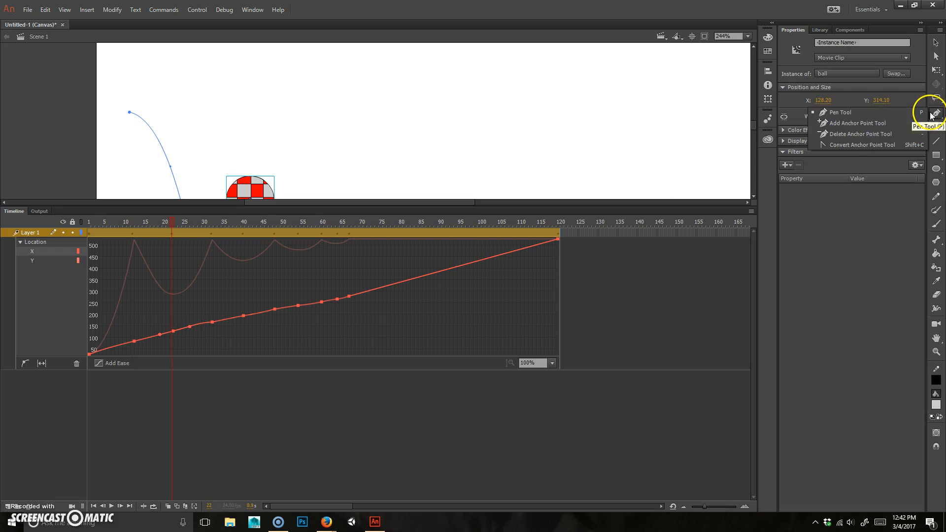
left_click(839, 134)
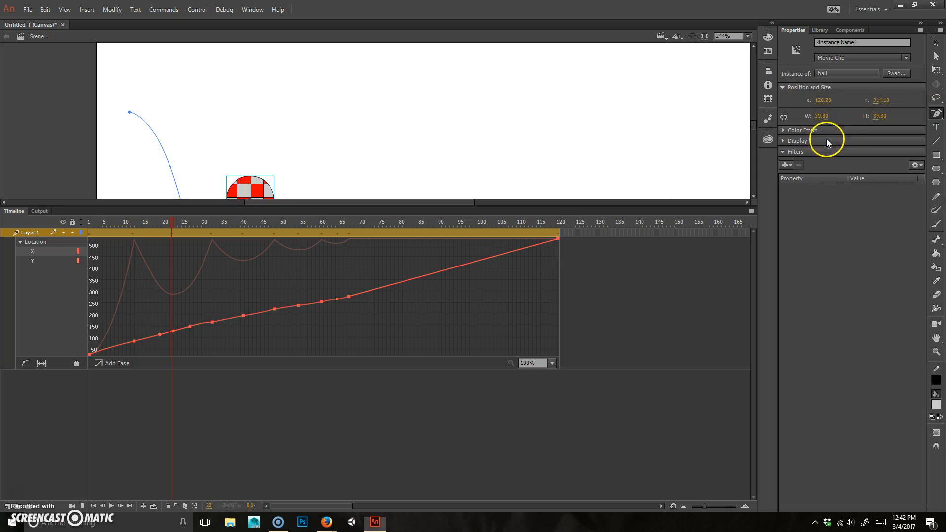
left_click(173, 333)
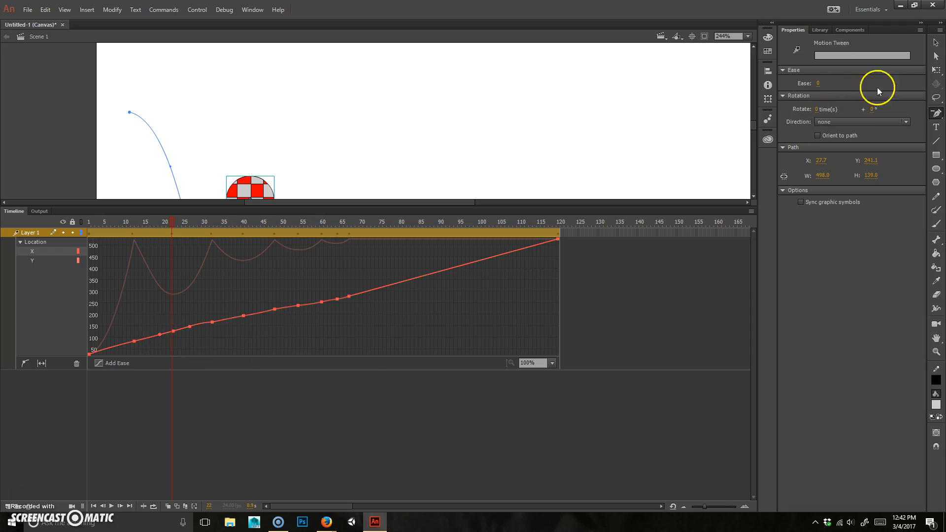
left_click(935, 57)
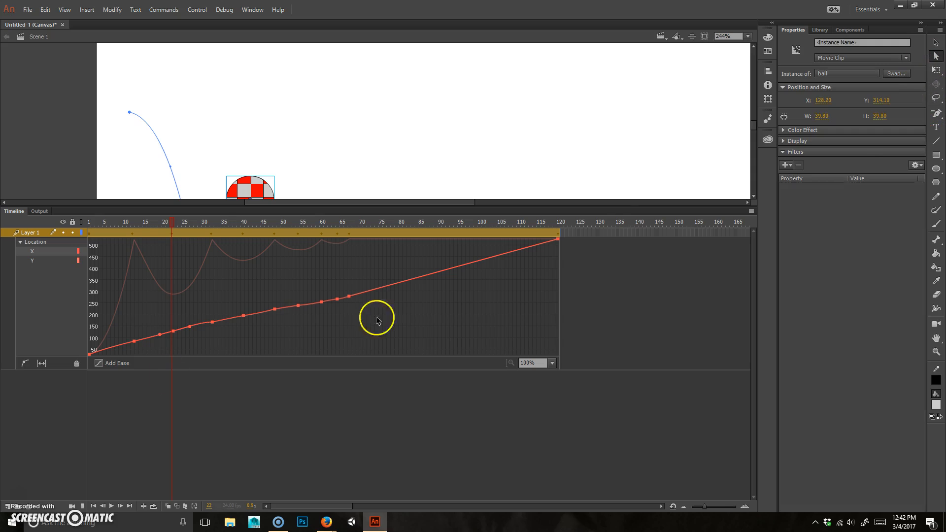
left_click(213, 323)
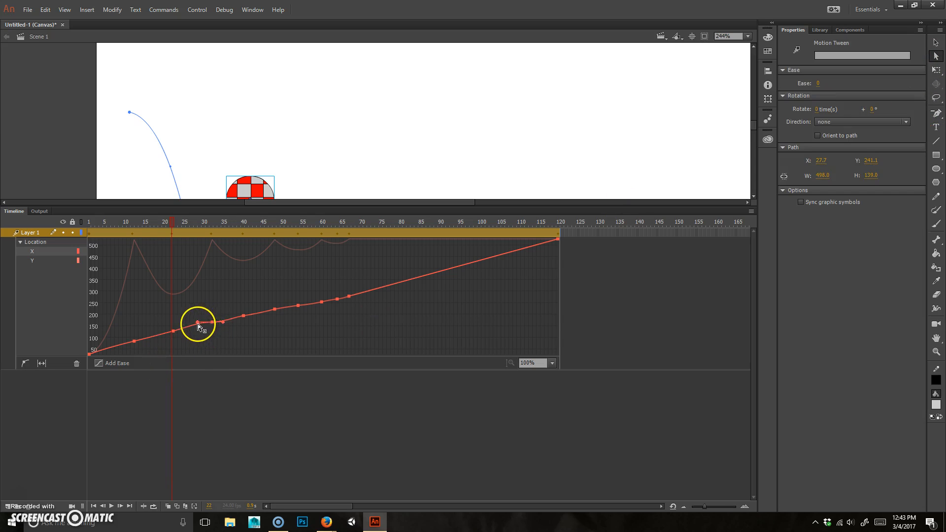
left_click_drag(221, 321, 276, 308)
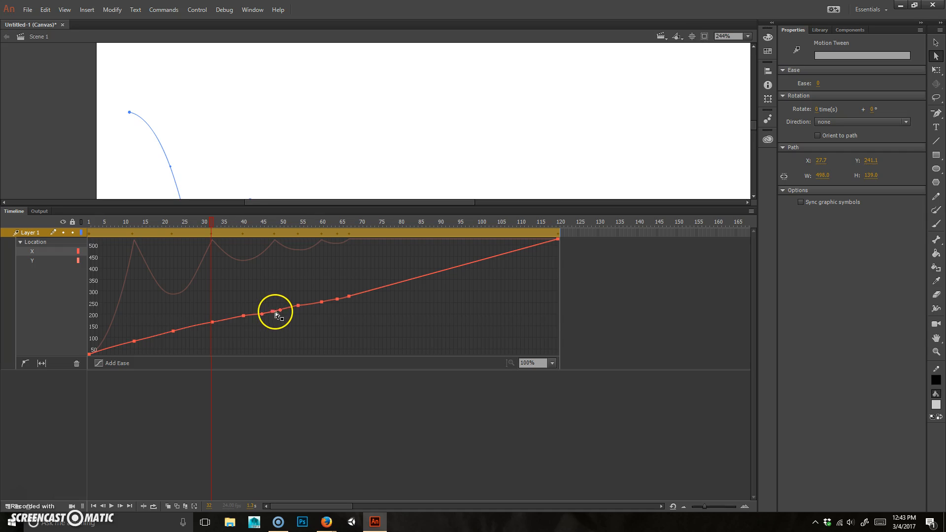
Step: Step through X keyframes at frames 48, 54 and 61, and raise the point near frame 65
left_click(275, 310)
left_click(300, 305)
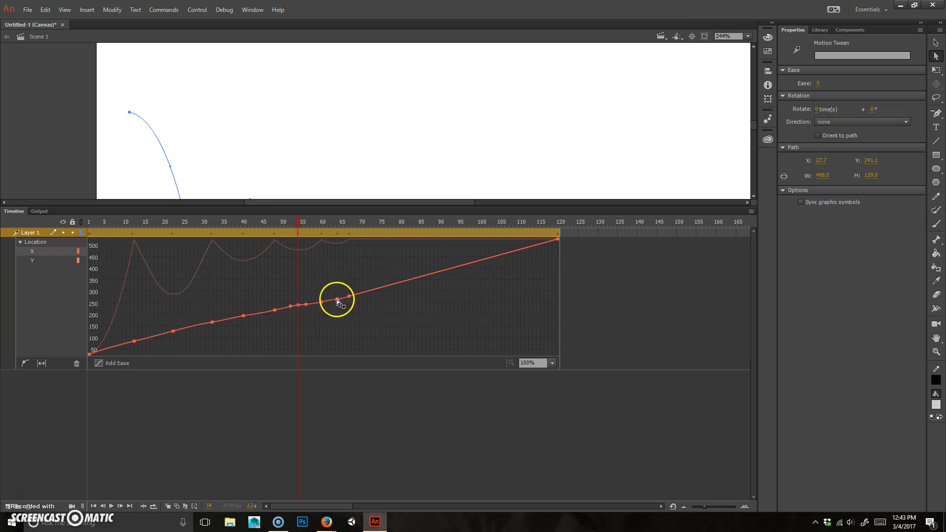
left_click(324, 299)
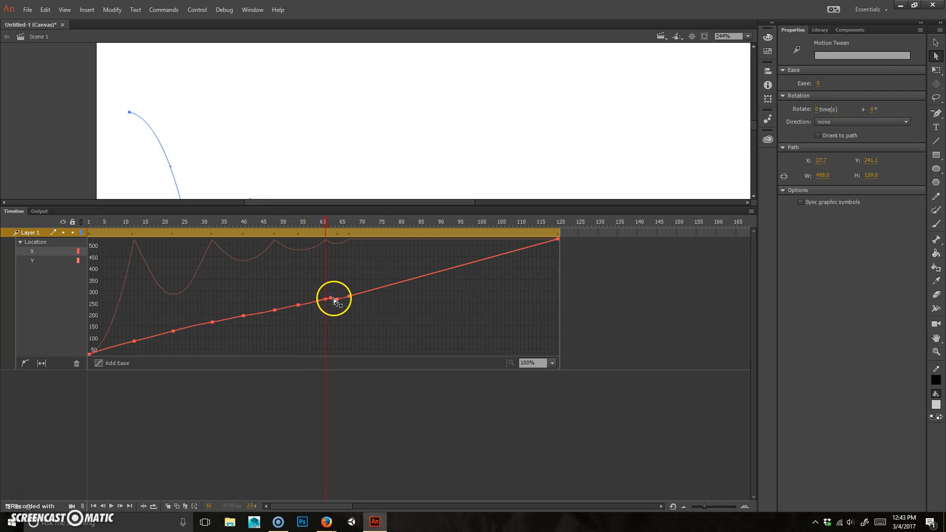
left_click_drag(350, 296, 356, 294)
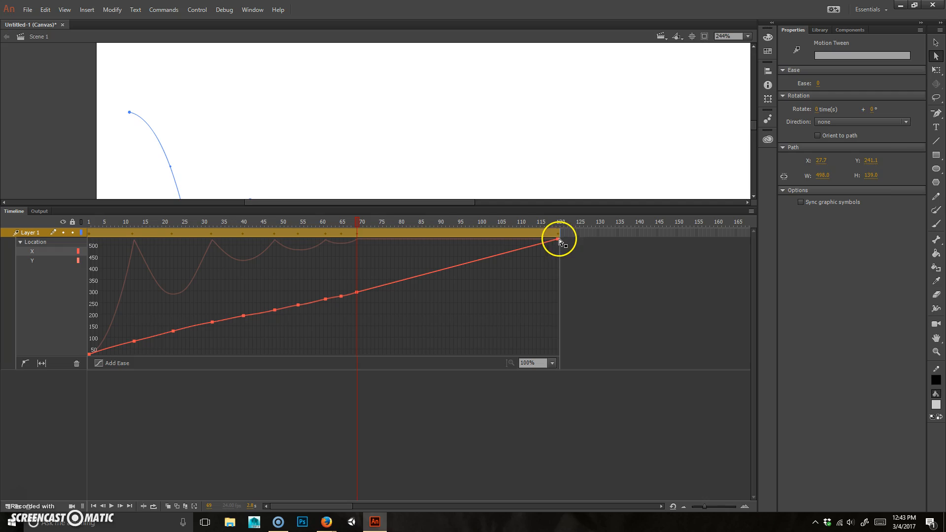
Step: With the Subselection tool, pull an easing handle from the frame-120 X keyframe and raise the frame-68 point
left_click(936, 43)
left_click(936, 55)
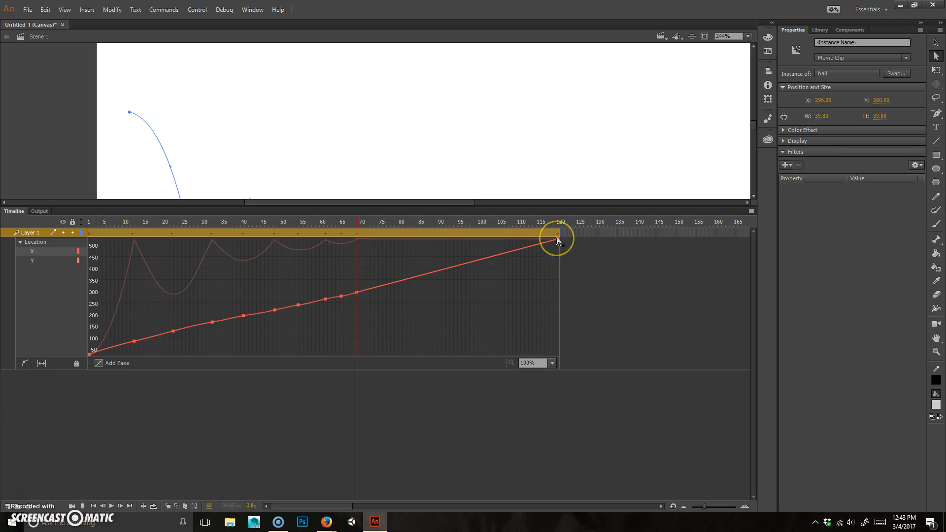
left_click_drag(558, 239, 558, 253)
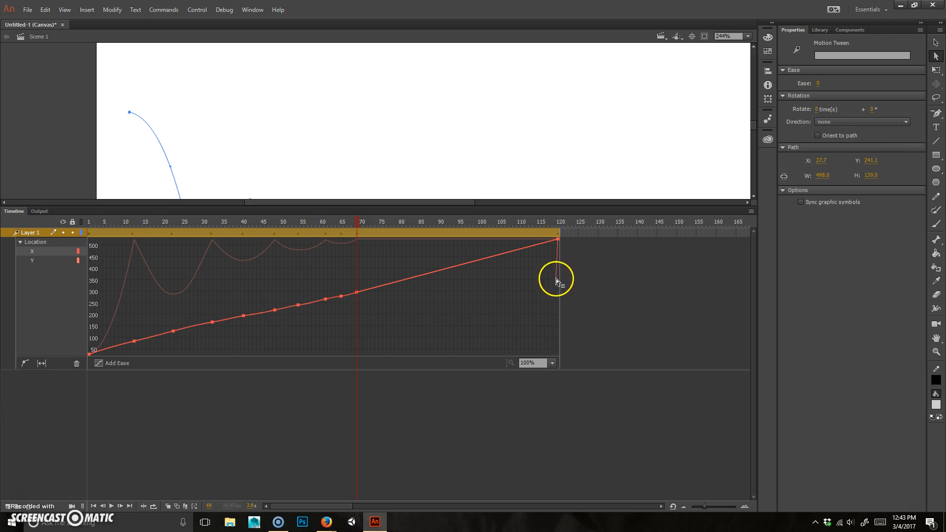
left_click_drag(510, 291, 532, 292)
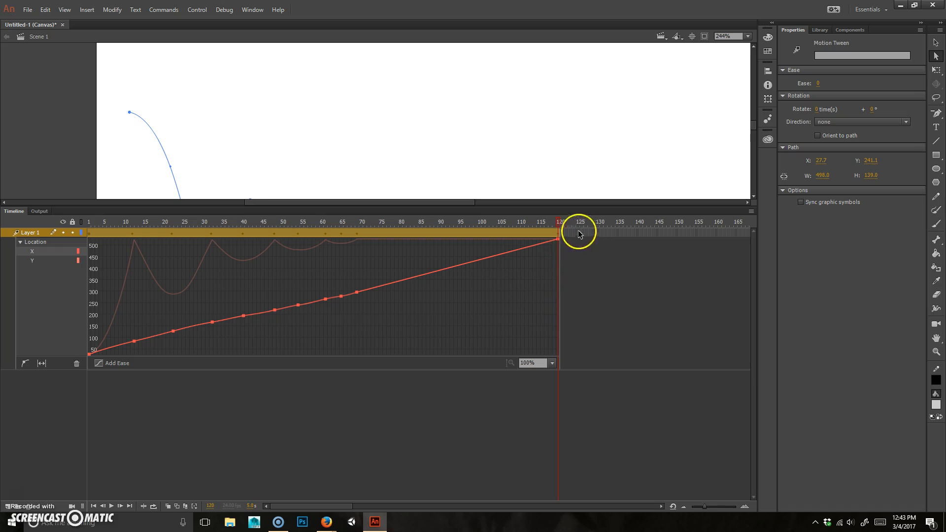
left_click_drag(557, 239, 395, 245)
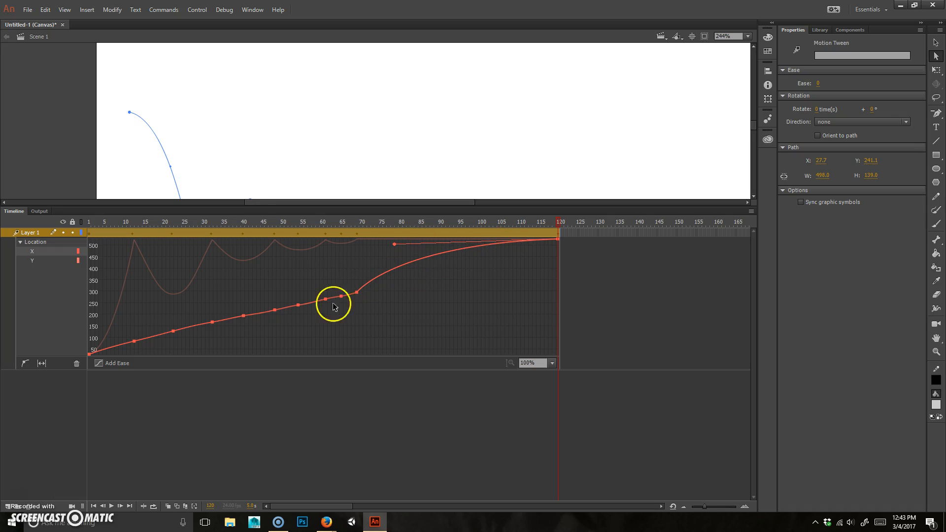
left_click_drag(357, 294, 318, 291)
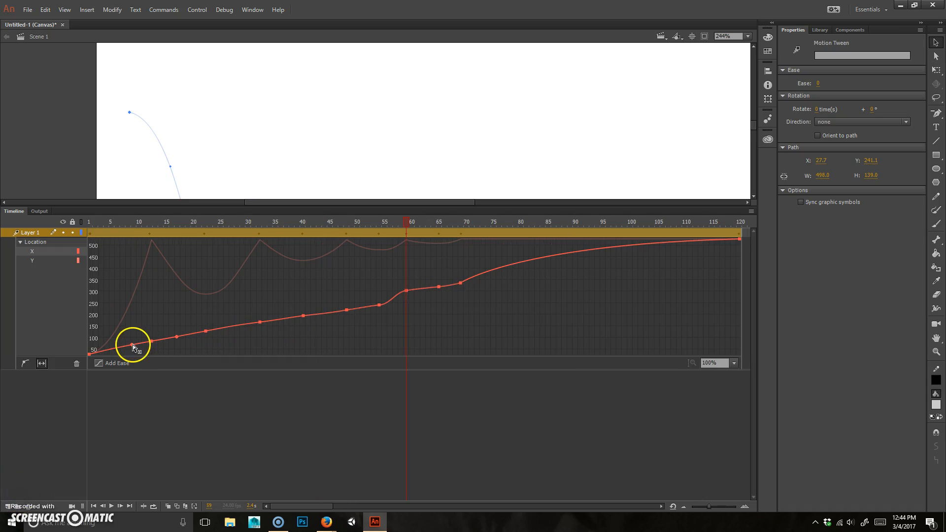
left_click_drag(132, 344, 133, 345)
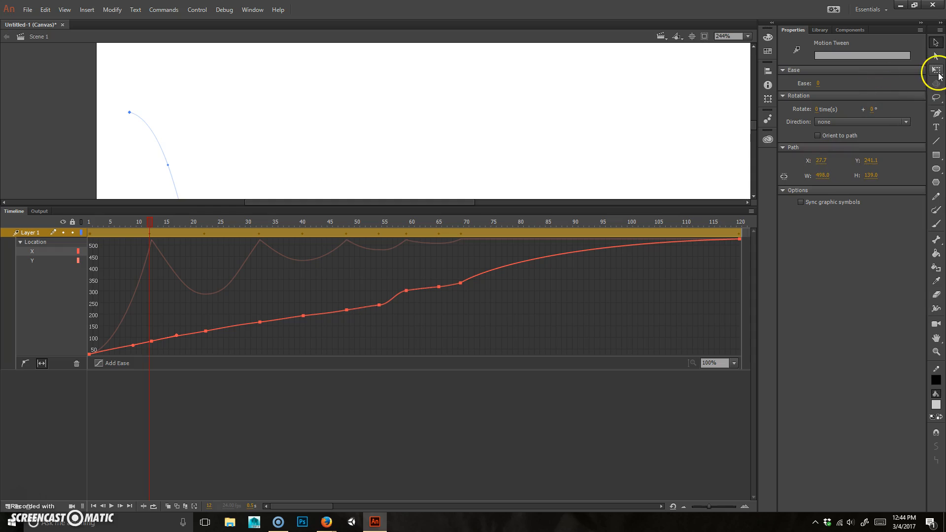
Step: Convert the X-curve anchor at frame 12 and flatten its tangent
left_click(936, 113)
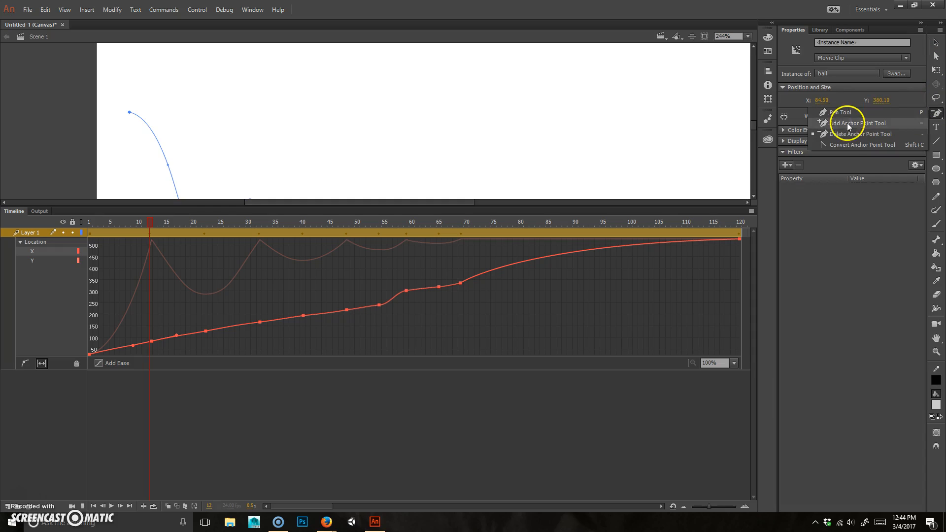
left_click(857, 145)
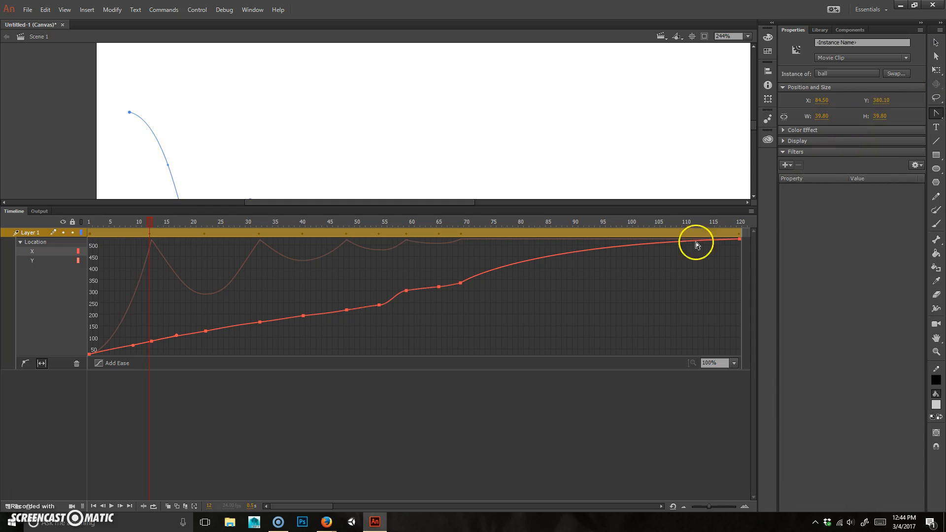
left_click(152, 342)
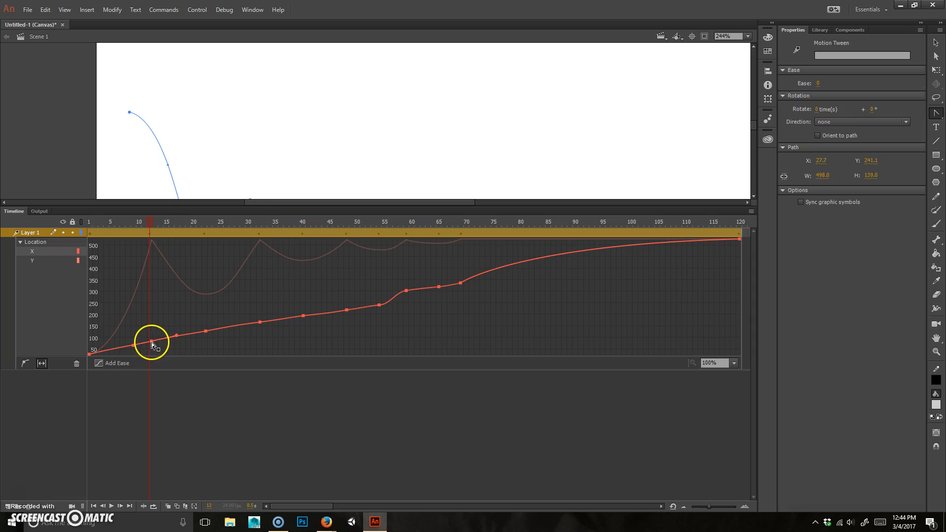
left_click(936, 113)
left_click(912, 129)
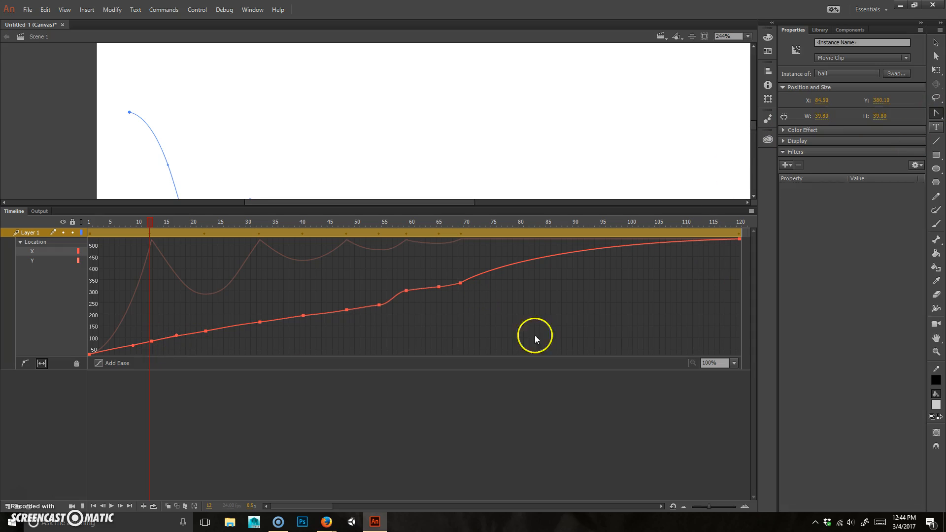
left_click(151, 342)
left_click_drag(175, 336, 152, 342)
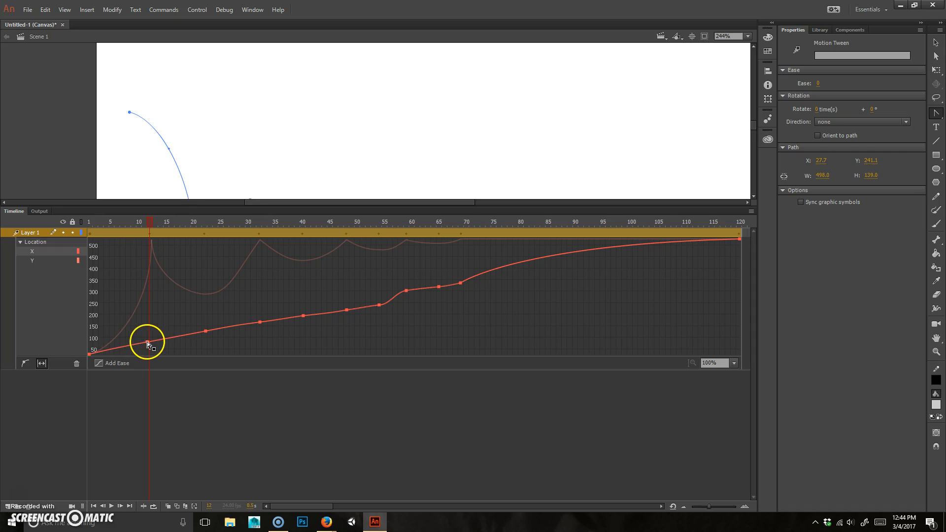
Step: Undo trial edits, shift the frame-58 point left, and add an X-curve point at frame 39
left_click(205, 333)
key("ctrl+z")
key("ctrl+z")
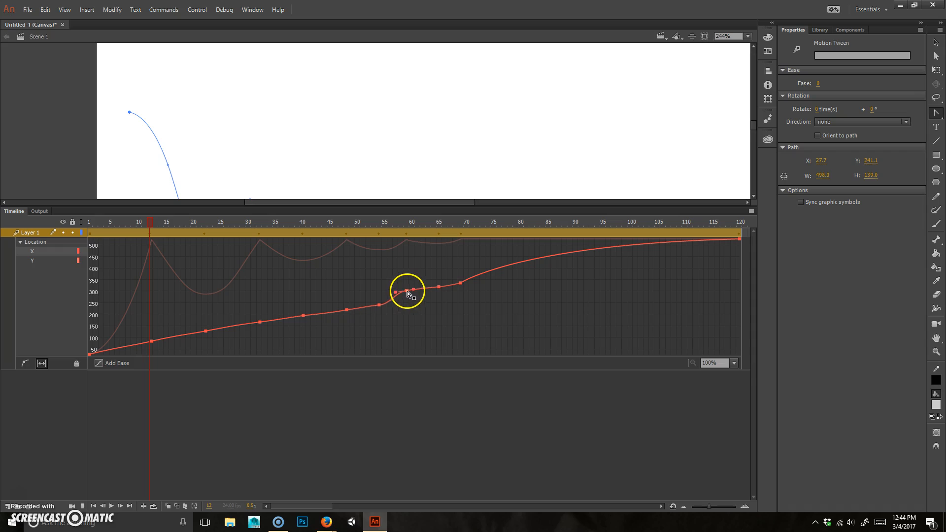
mouse_move(460, 283)
left_mouse_down()
mouse_move(433, 282)
mouse_move(457, 274)
left_mouse_up()
key("ctrl+z")
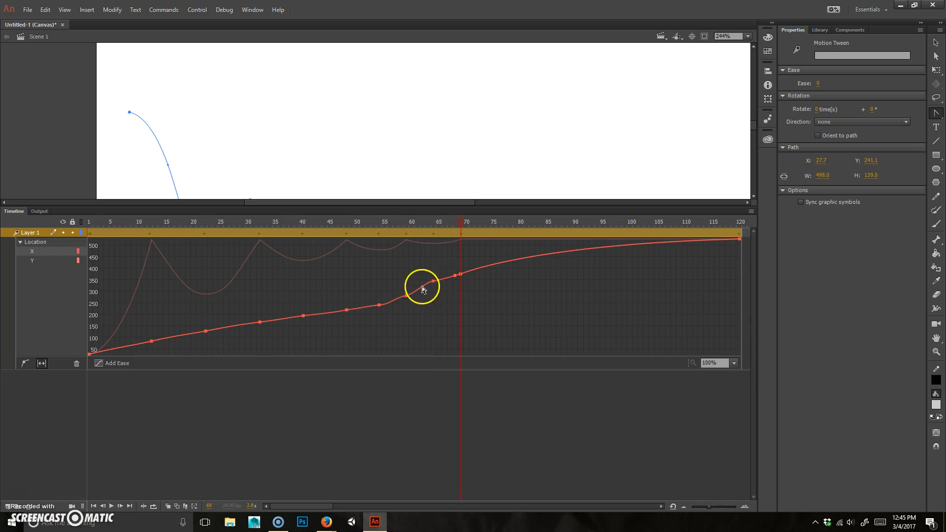
left_click_drag(403, 290, 331, 309)
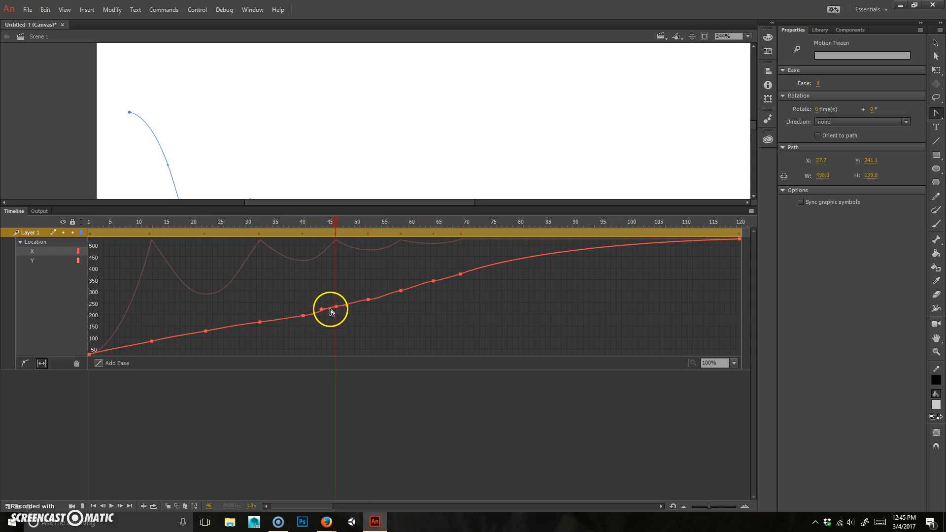
left_click(299, 315, "ctrl")
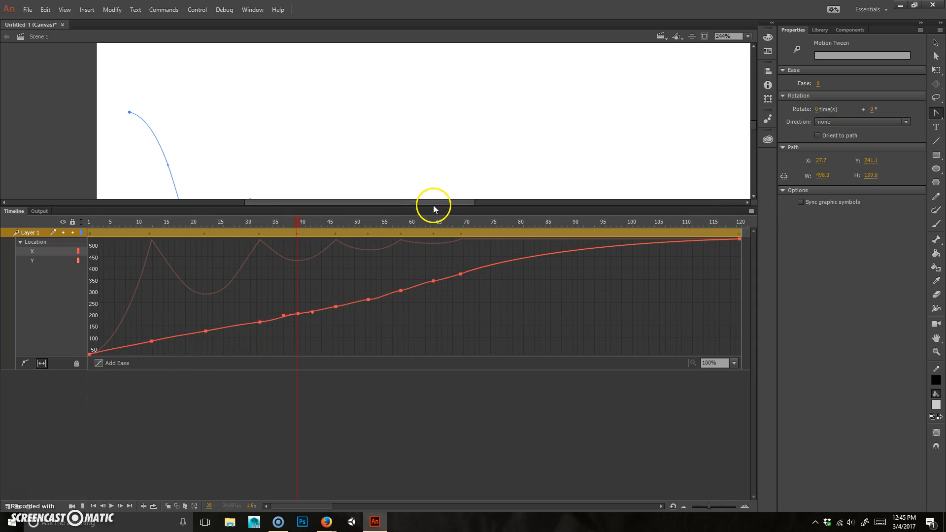
Step: Enlarge the stage to show the full bounce path, play the tween, then scrub back to frame 70
left_click_drag(436, 206, 429, 397)
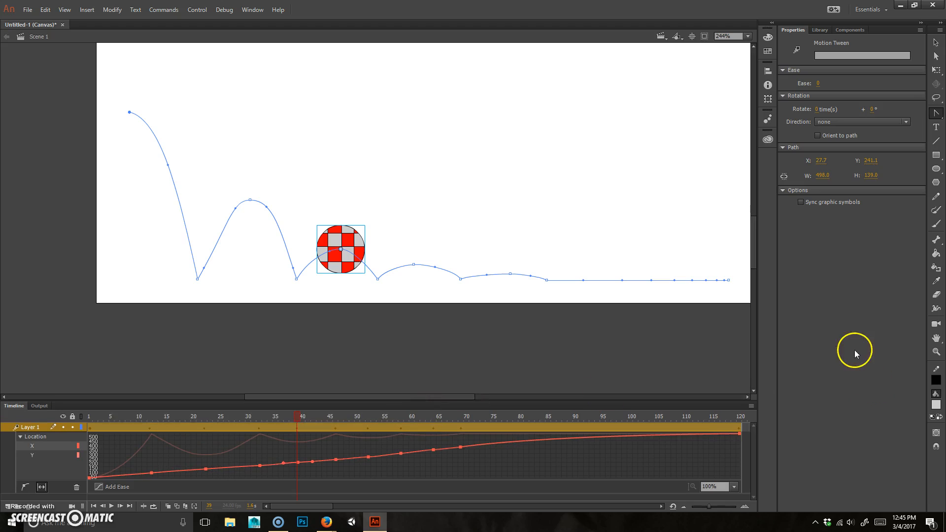
left_click(394, 247)
key("Return")
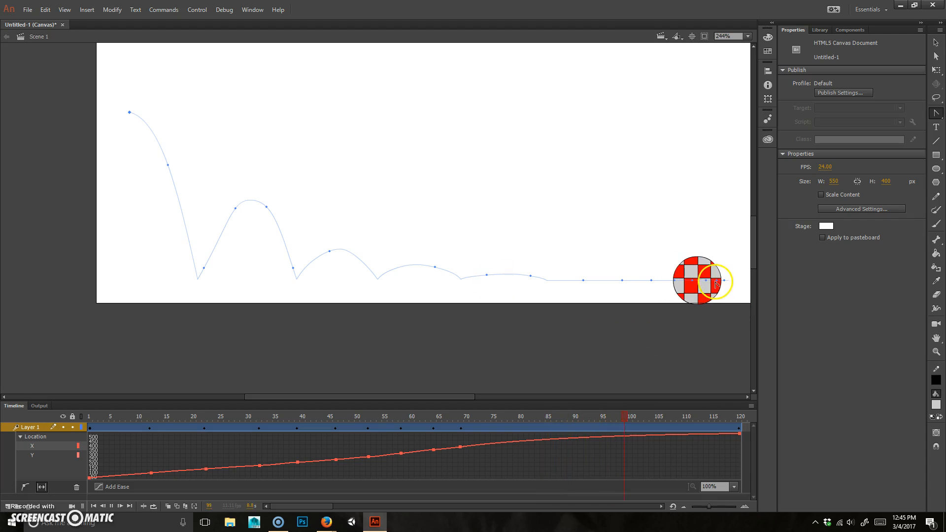
left_click(721, 287)
key("Return")
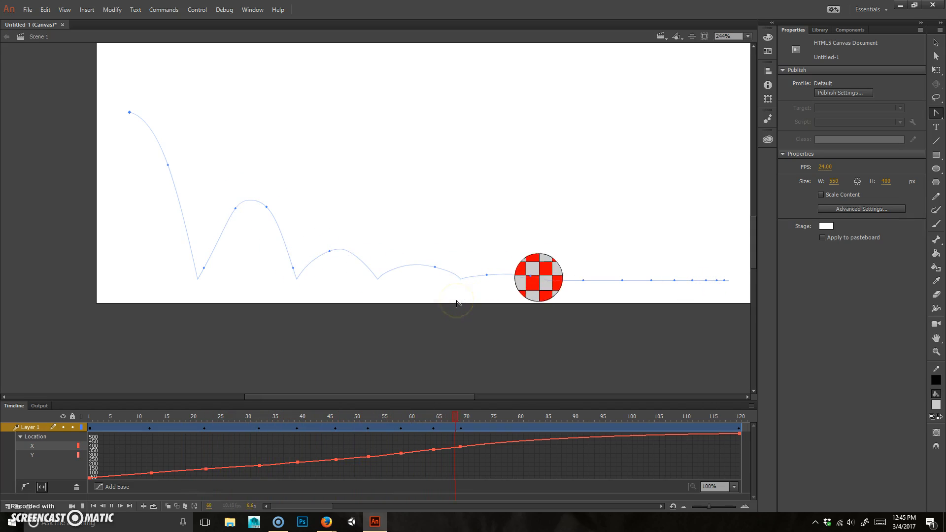
left_click(704, 286)
left_click_drag(604, 418, 226, 420)
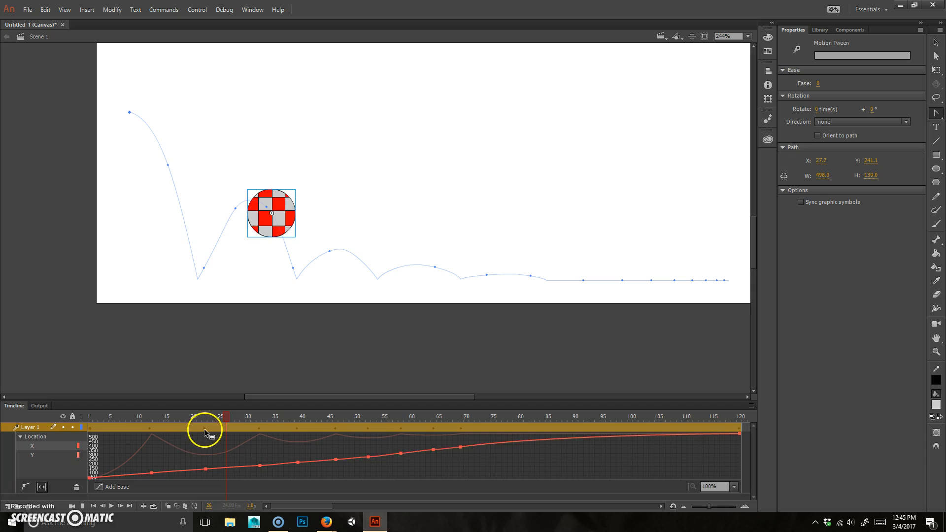
Step: Collapse the Motion Editor and rotate the ball at frame 120 with Free Transform
double_click(205, 429)
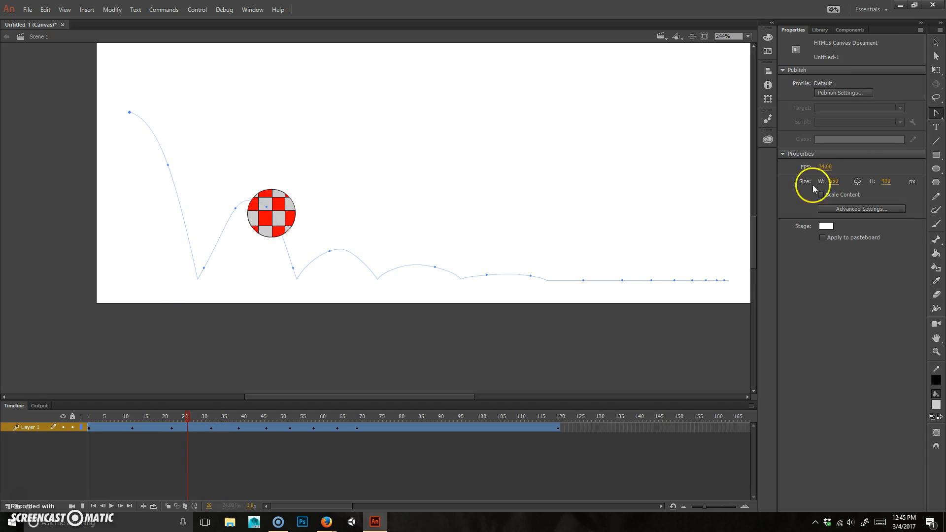
left_click(937, 70)
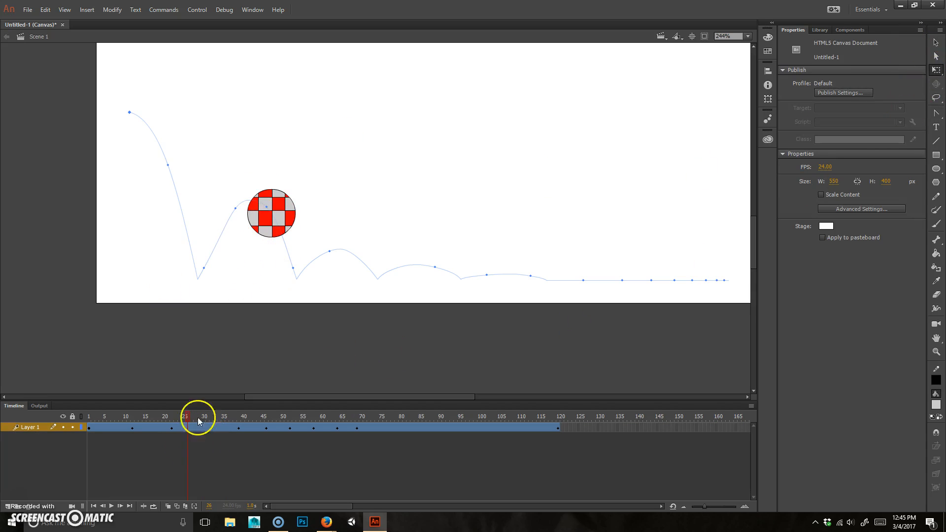
left_click_drag(189, 415, 64, 416)
left_click(141, 116)
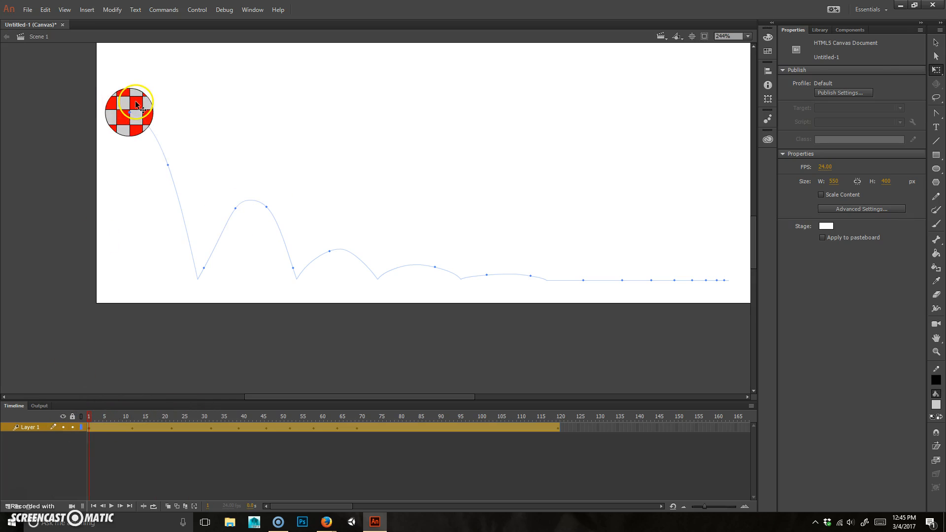
left_click_drag(539, 416, 563, 415)
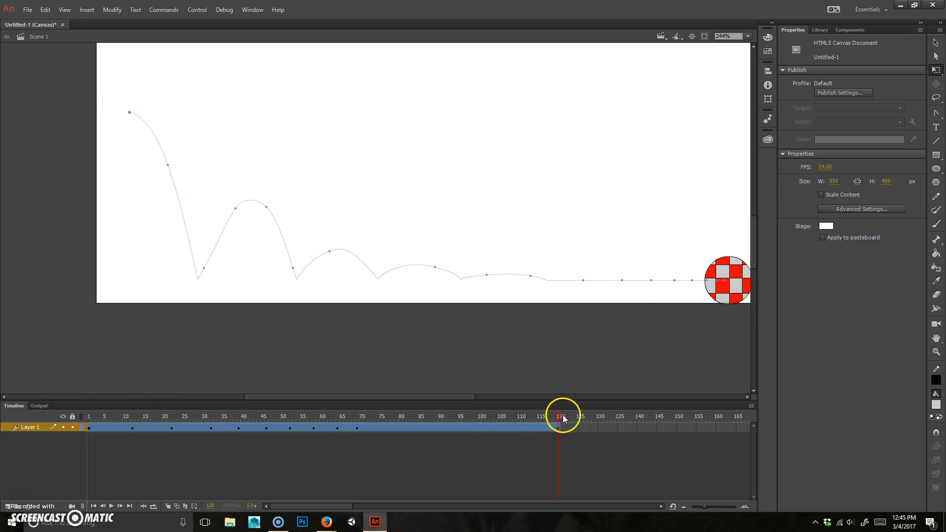
left_click(676, 269)
left_click_drag(703, 255, 660, 290)
Step: Rotate the ball at frame 1 as well
left_click_drag(559, 419, 43, 416)
left_click_drag(154, 137, 135, 72)
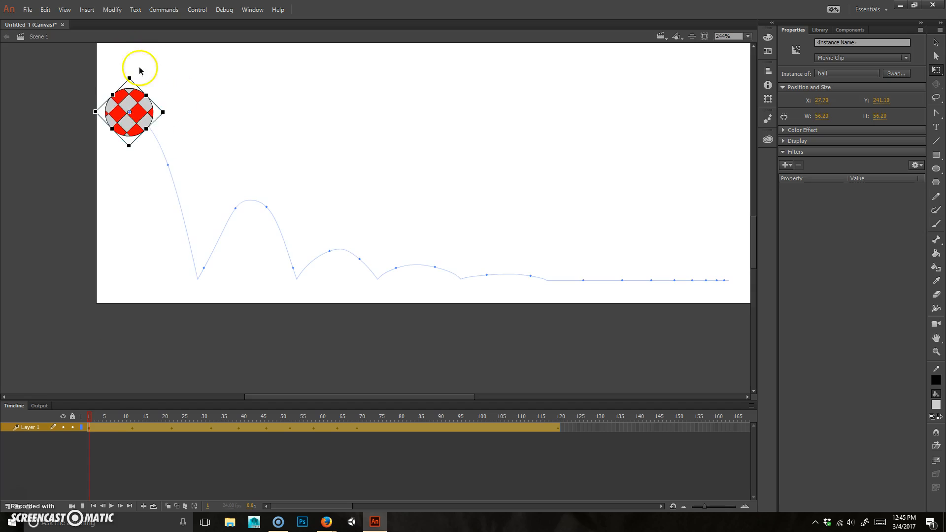
left_click_drag(97, 413, 356, 439)
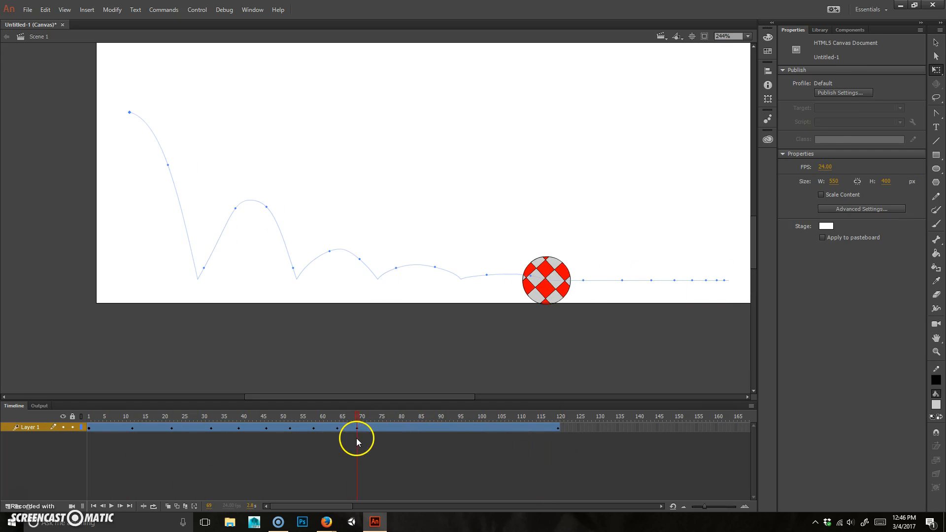
Step: In the tween's Motion Editor, raise the Rotation Z keyframe at frame 120 to about 2,150 degrees
left_click(357, 428)
double_click(356, 428)
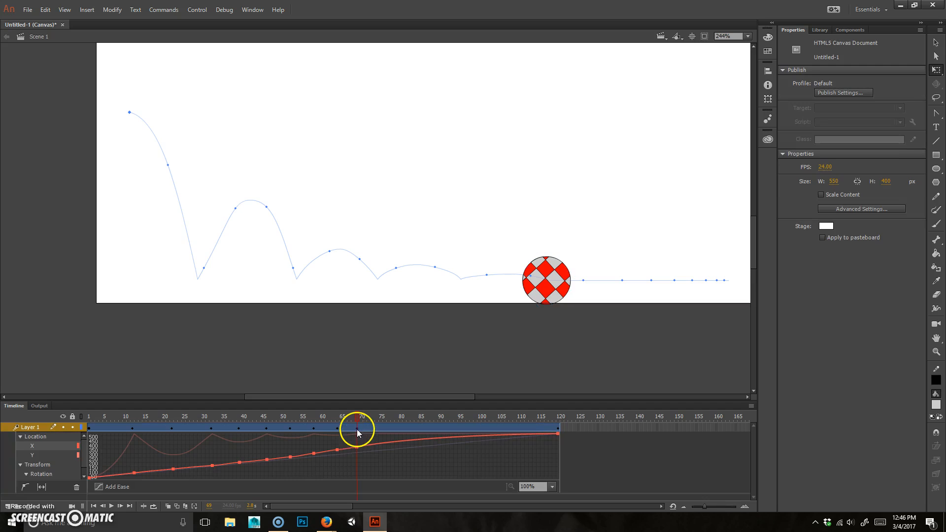
left_click(35, 475)
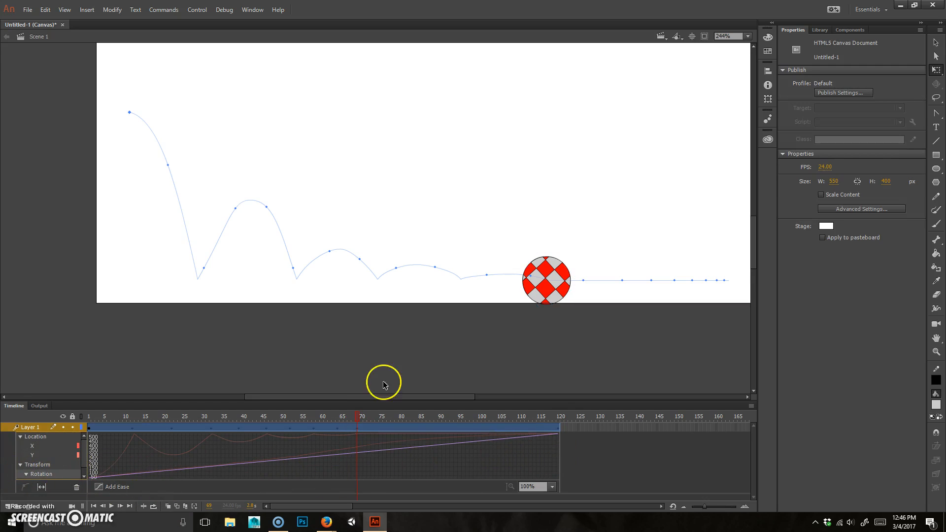
left_click_drag(401, 387, 398, 222)
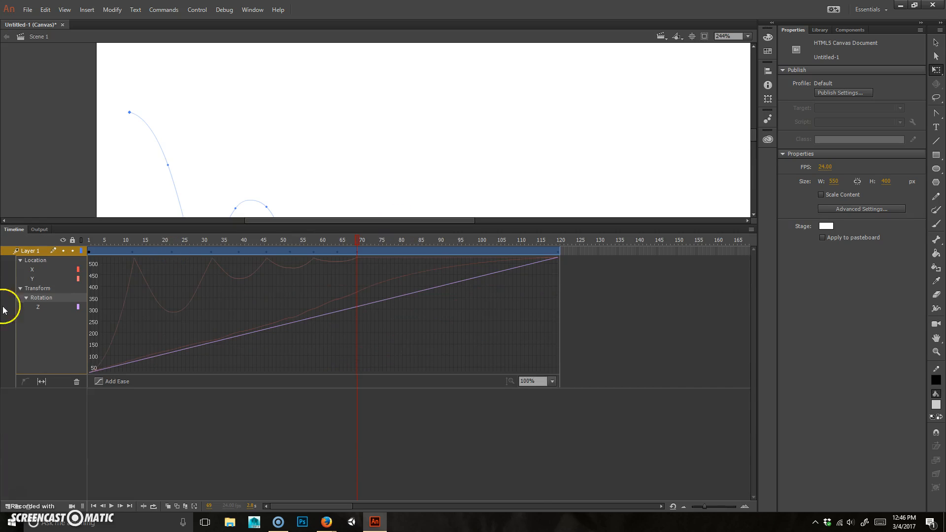
left_click(41, 382)
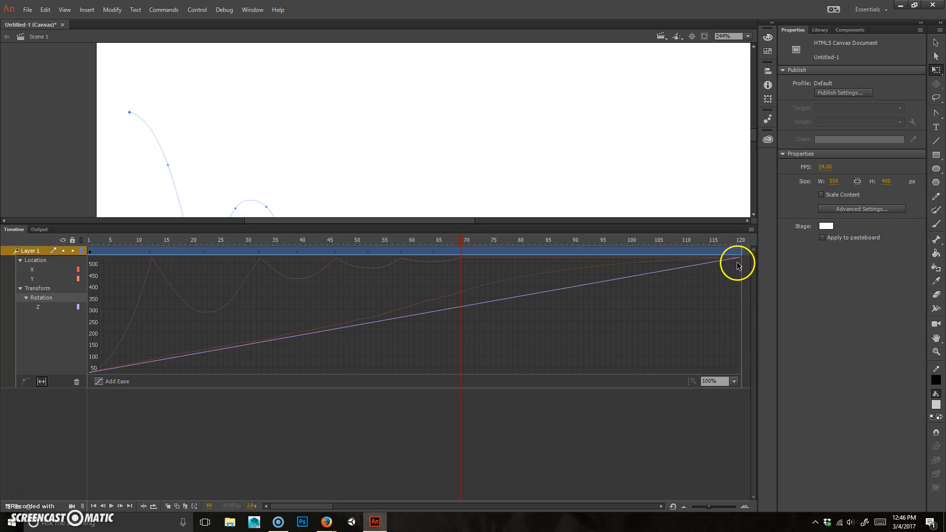
left_click(40, 307)
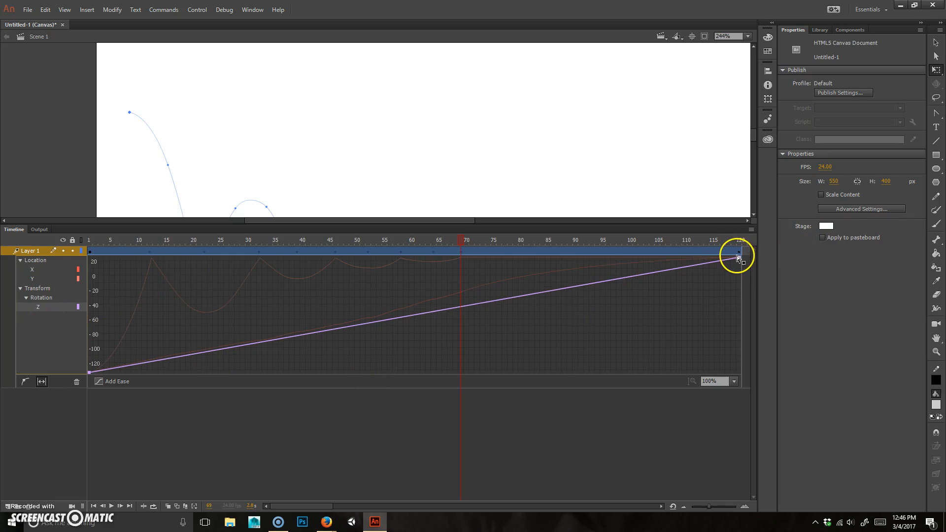
left_click_drag(739, 256, 743, 201)
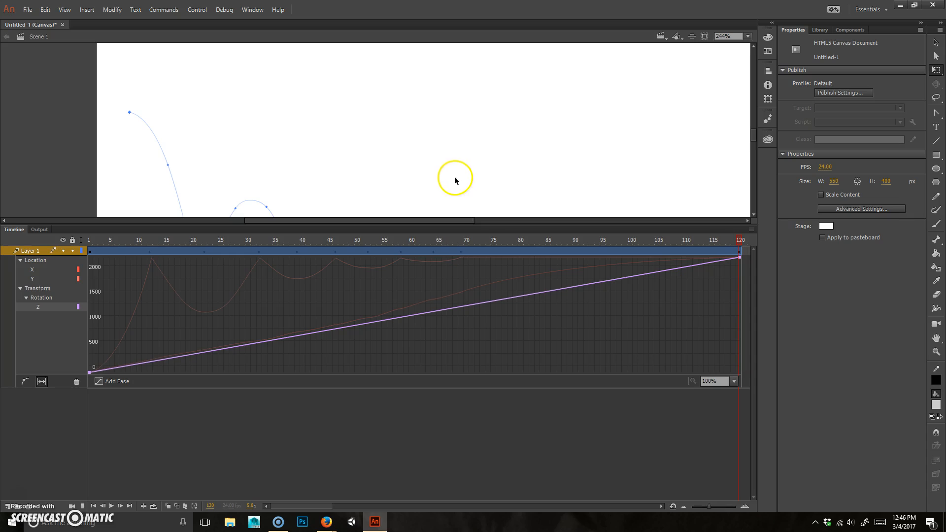
Step: Preview the spin, then lower the frame-120 Rotation Z keyframe to roughly 850–900 degrees
left_click_drag(454, 222, 480, 407)
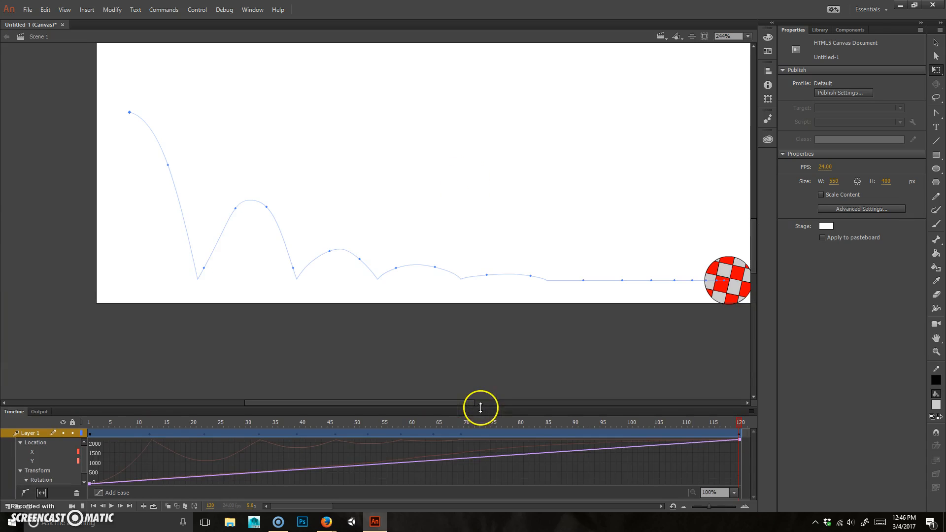
key("Return")
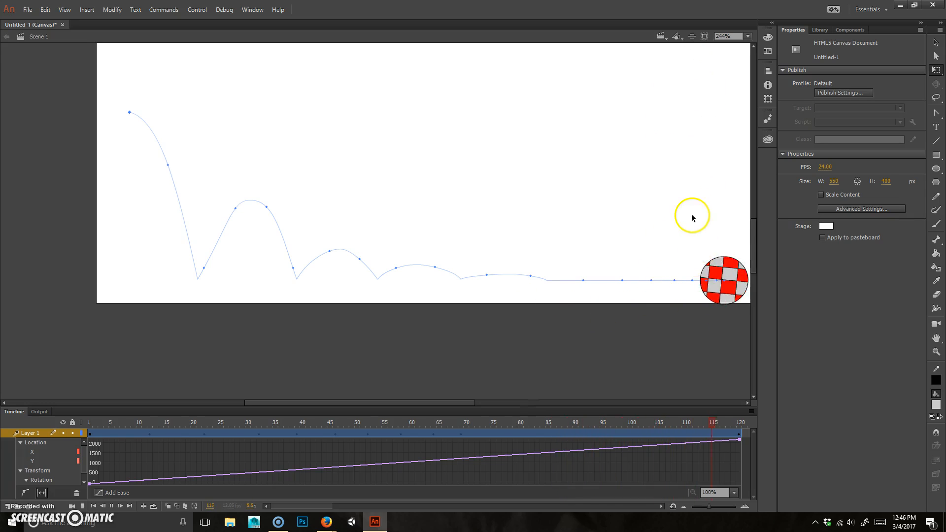
left_click_drag(667, 406, 638, 160)
left_click_drag(740, 199, 750, 262)
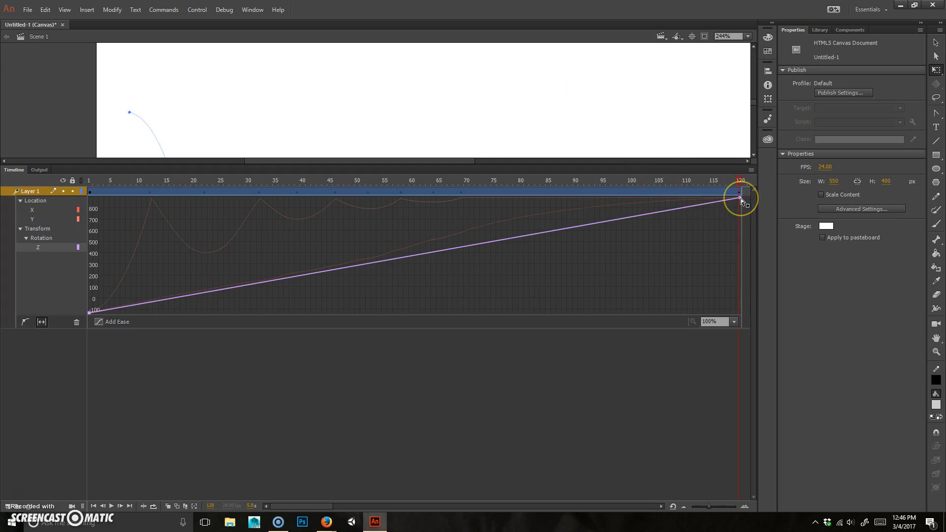
Step: Pull the frame-120 Rotation Z handle left to ease the spin, then preview the animation
left_click_drag(741, 198, 494, 199)
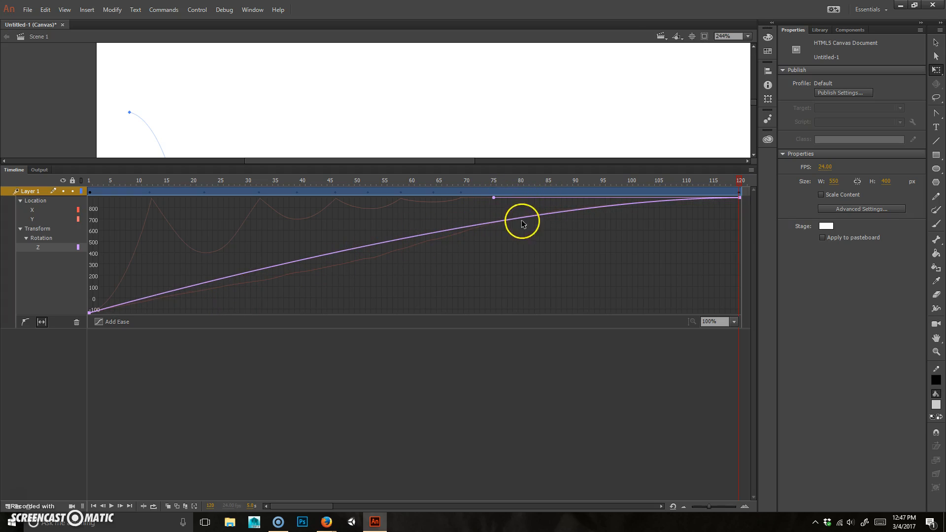
left_click_drag(525, 166, 535, 389)
key("Return")
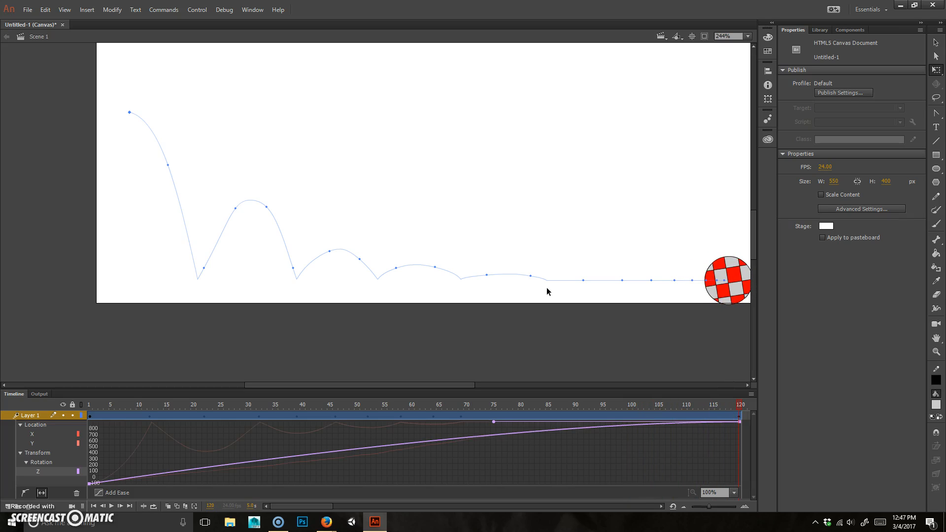
key("Return")
left_click(537, 316)
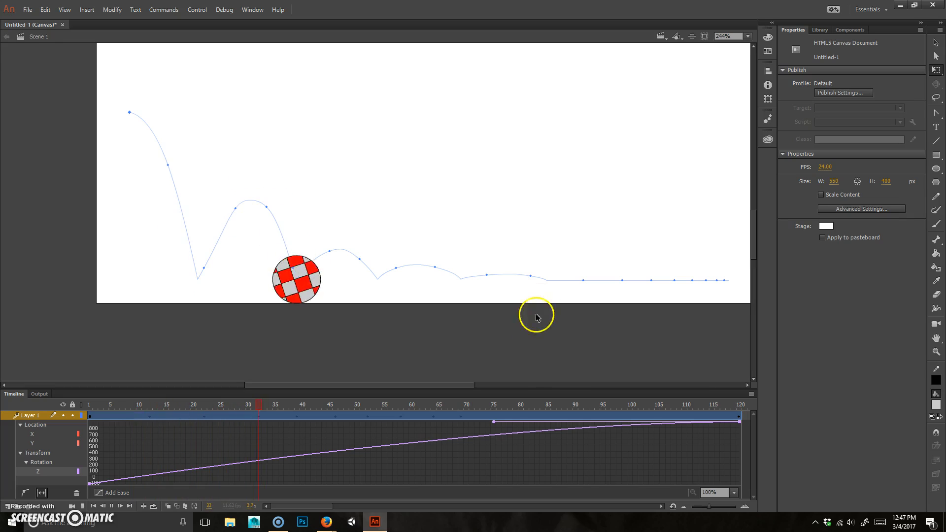
key("Return")
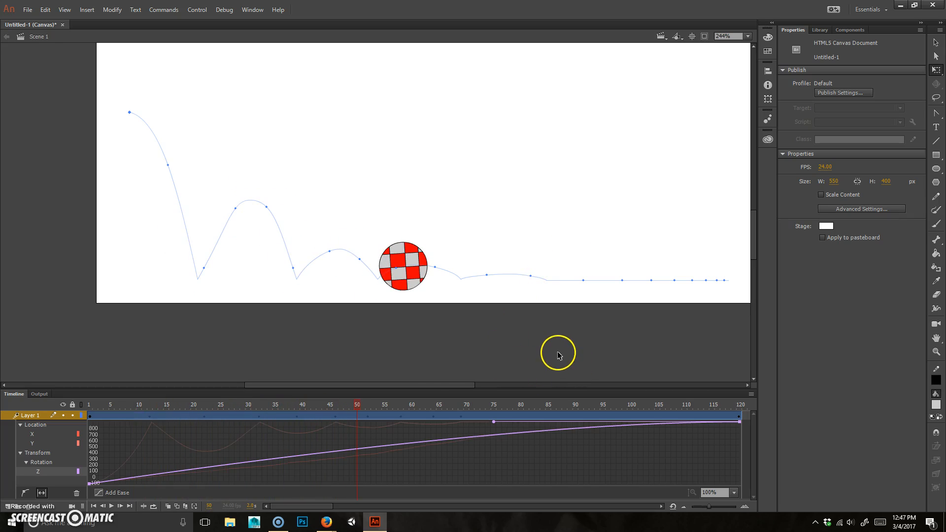